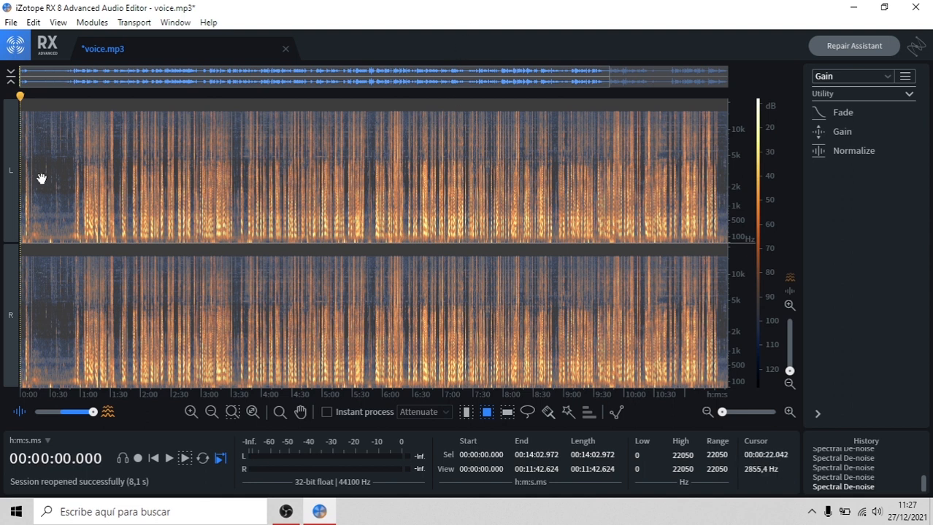
Step: Play a short stretch of voice.mp3 starting from about 0:11.8
click(42, 179)
click(31, 174)
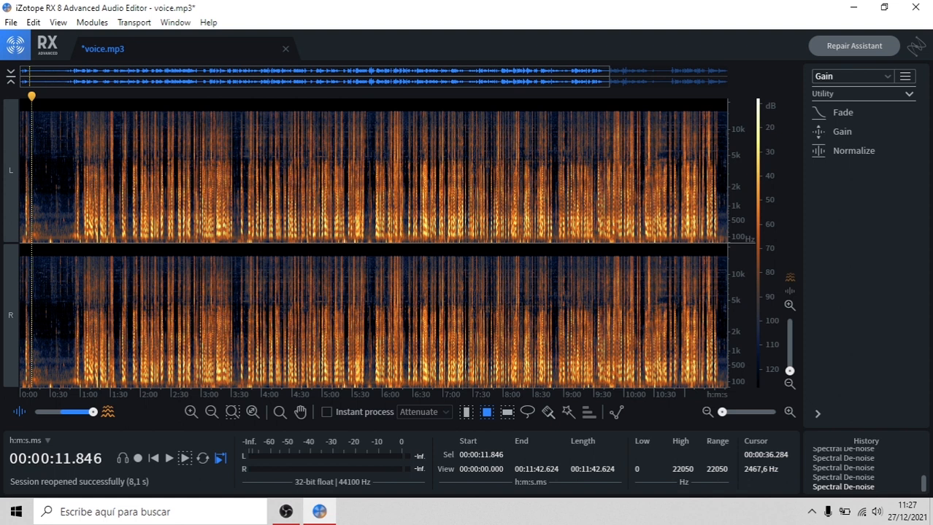
key(space)
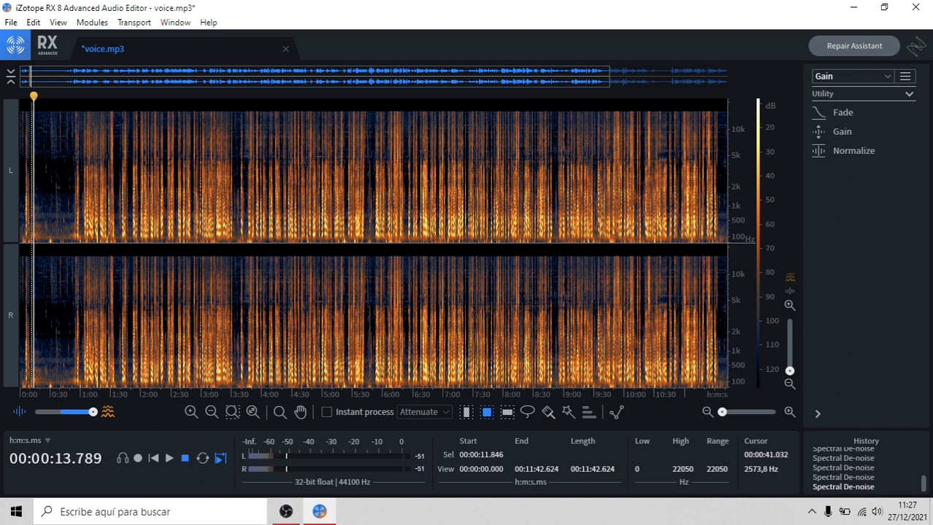
key(space)
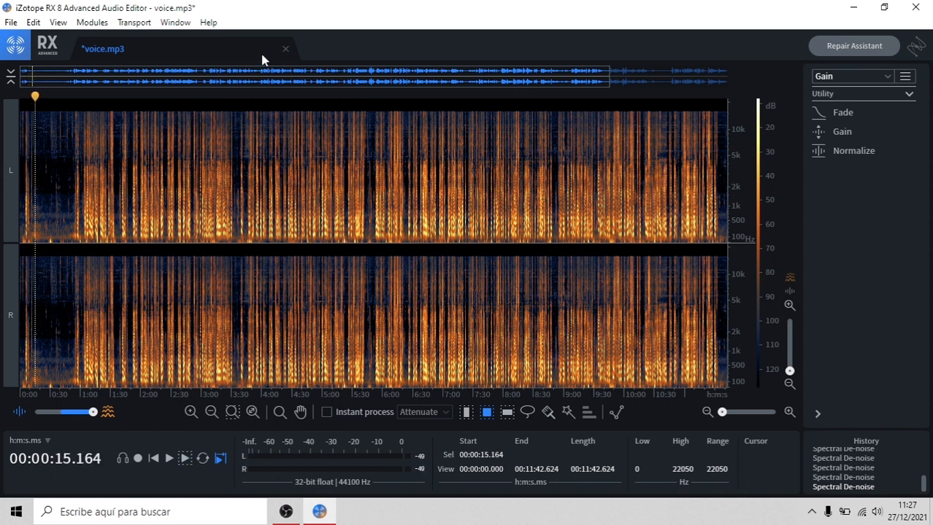
Step: Close voice.mp3 without saving and open the check file from the desktop in its place
click(286, 48)
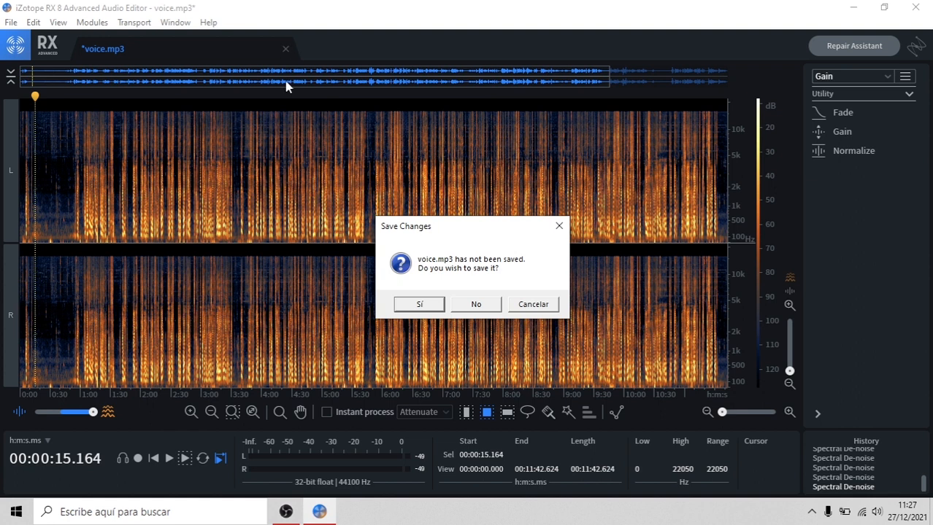
click(477, 303)
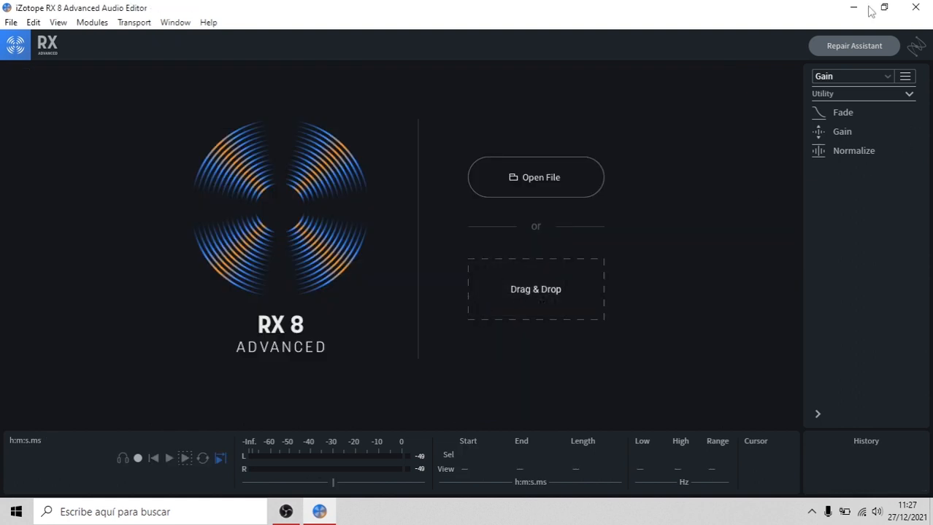
click(867, 8)
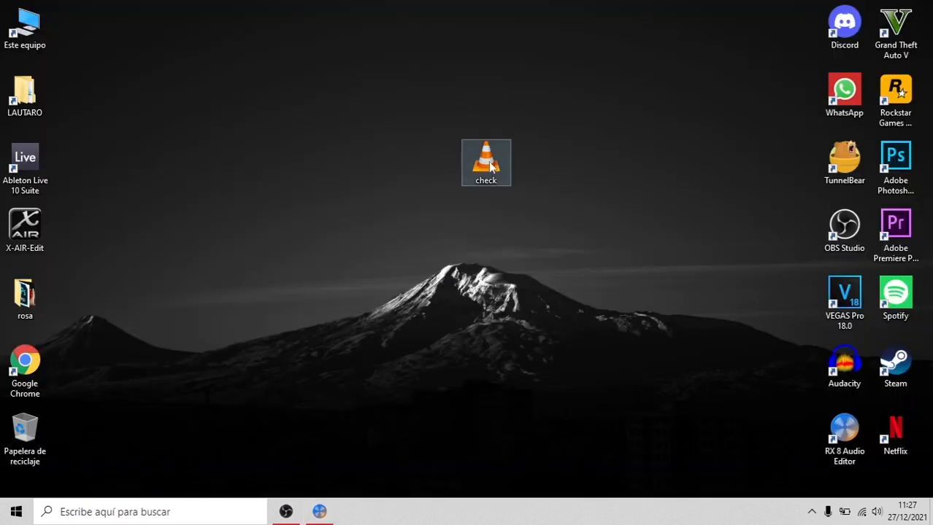
drag(488, 165, 471, 259)
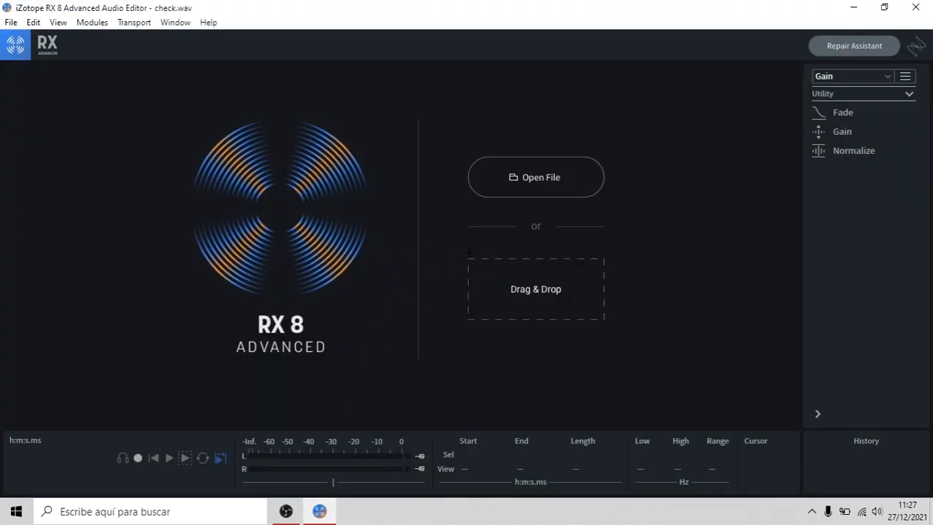
Step: Play check.wav from the beginning and raise the system volume to hear its background noise
key(space)
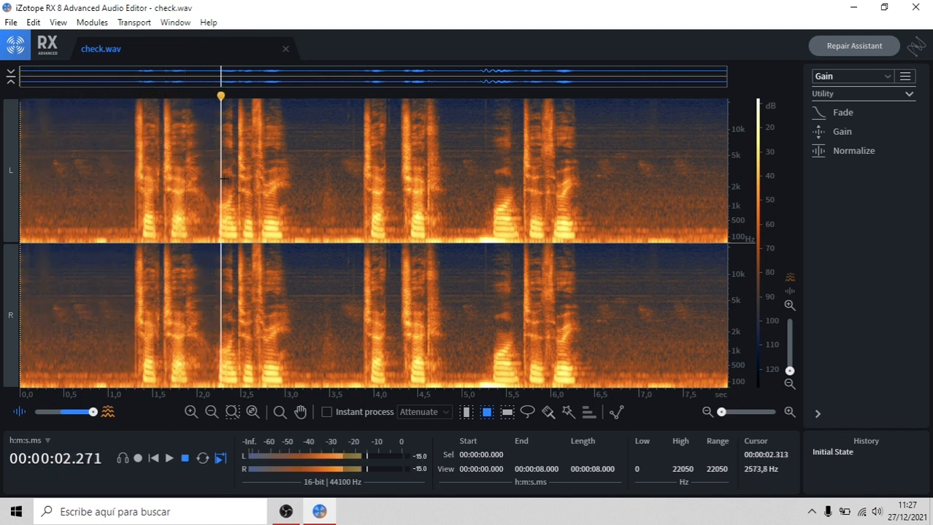
key(XF86AudioRaiseVolume)
key(XF86AudioRaiseVolume)
key(XF86AudioRaiseVolume)
key(XF86AudioRaiseVolume)
key(XF86AudioRaiseVolume)
key(XF86AudioRaiseVolume)
key(XF86AudioRaiseVolume)
key(XF86AudioRaiseVolume)
key(XF86AudioRaiseVolume)
key(XF86AudioRaiseVolume)
key(XF86AudioRaiseVolume)
key(XF86AudioRaiseVolume)
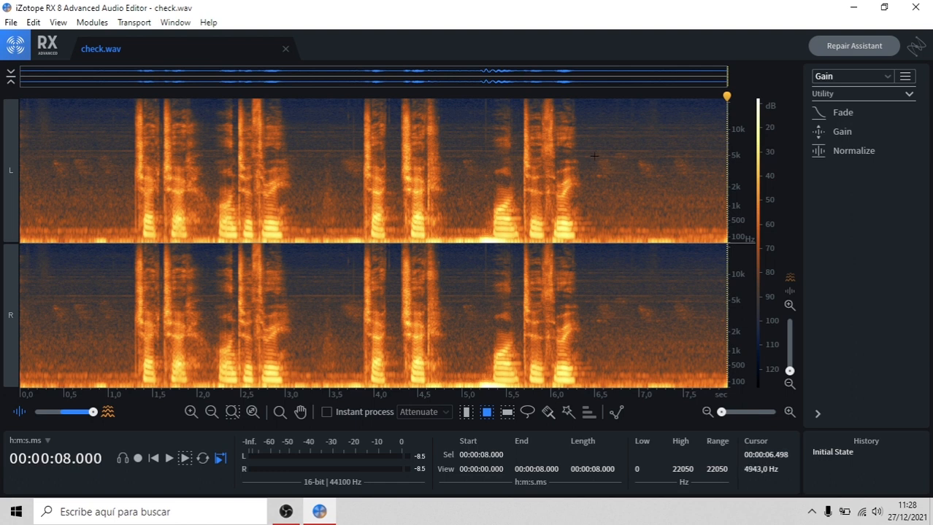
Step: Select the faint noise patch at 6.5 s, about 0.25 s long between roughly 2.5 and 4.8 kHz, and listen to it
drag(594, 158, 617, 181)
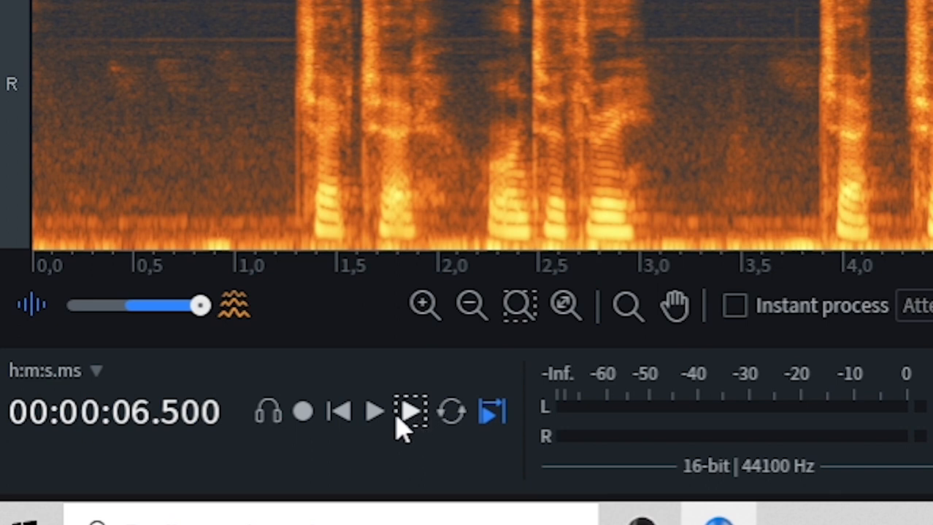
click(378, 421)
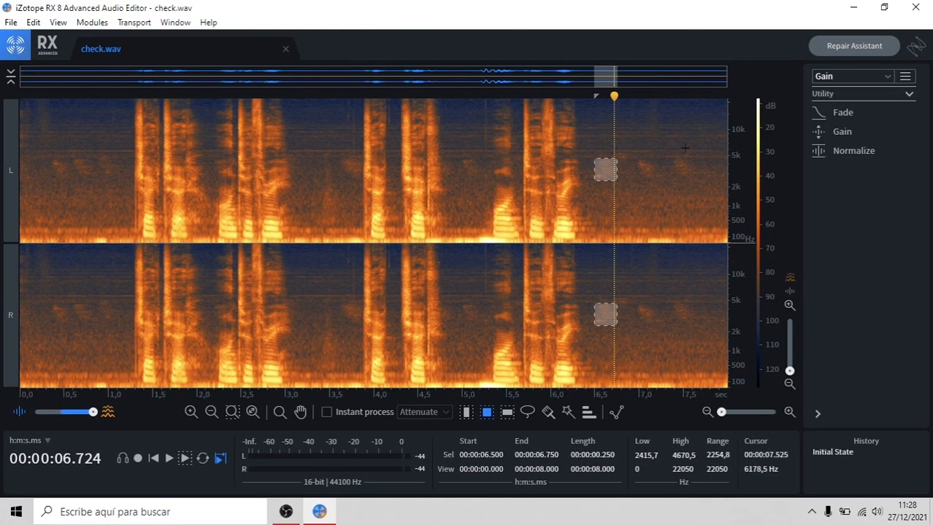
click(185, 459)
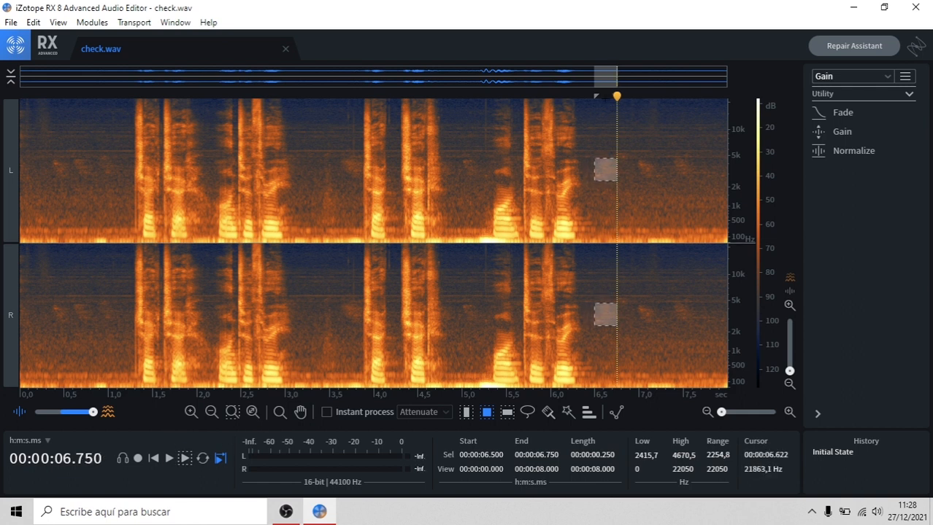
click(590, 113)
drag(593, 155, 617, 180)
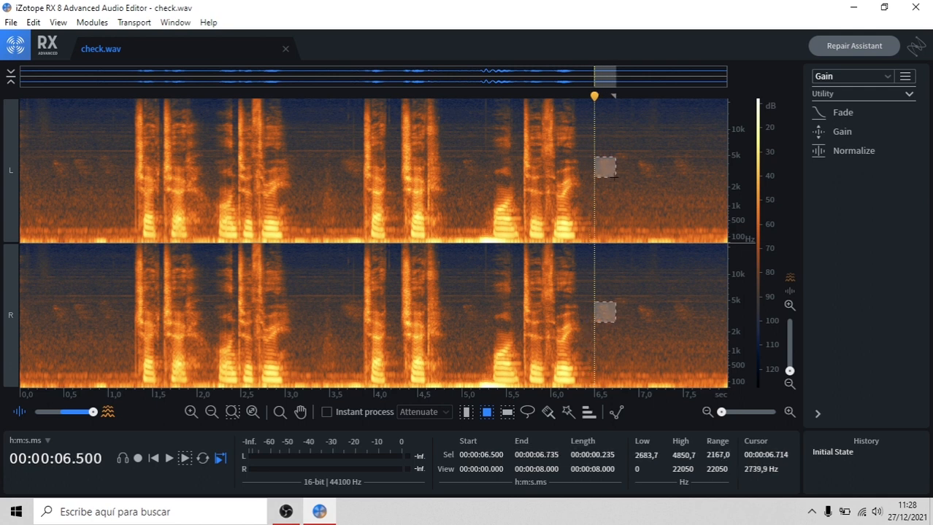
click(185, 459)
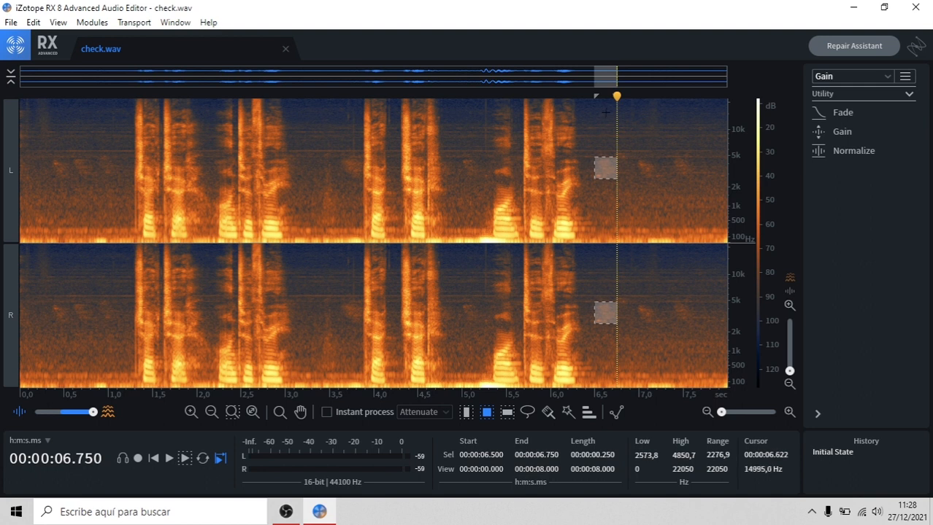
drag(616, 96, 592, 100)
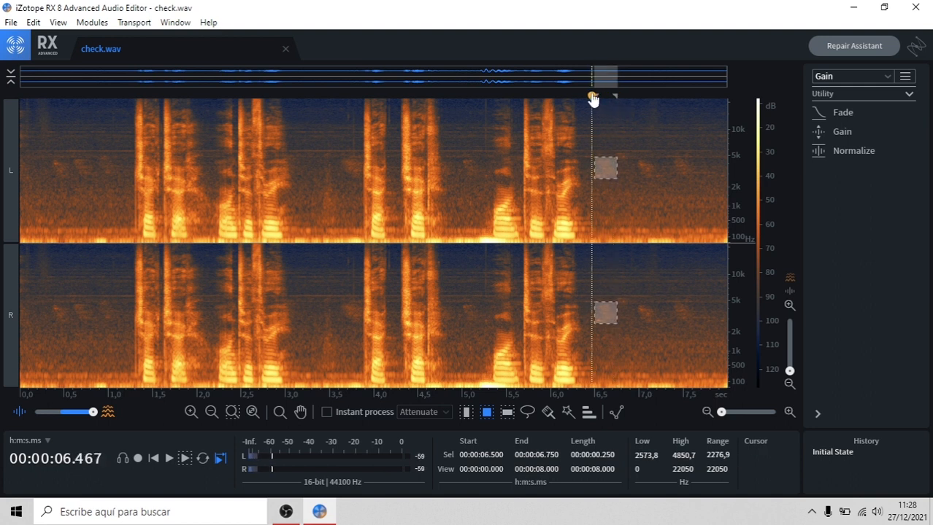
key(space)
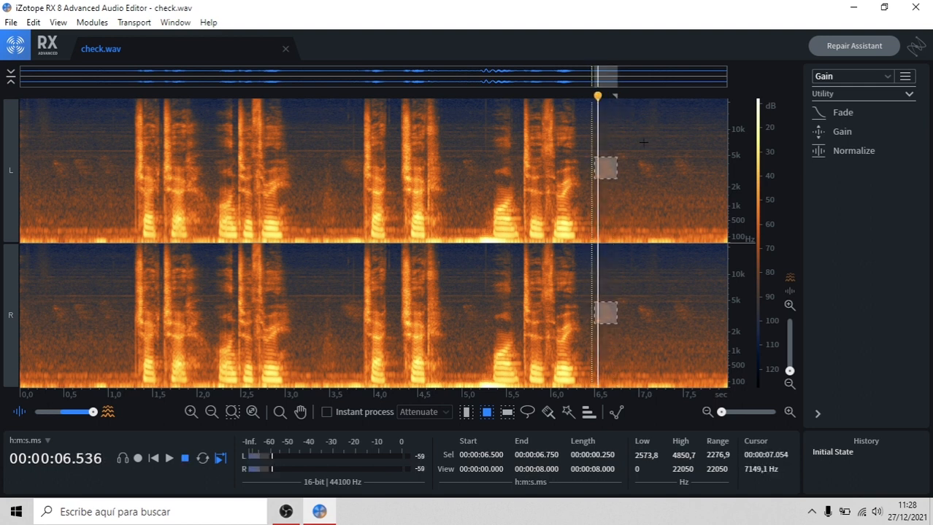
Step: Select and listen to the two similar noise patches near 7.0 s and 7.4 s
drag(638, 161, 658, 182)
key(space)
click(672, 157)
drag(672, 157, 692, 179)
key(space)
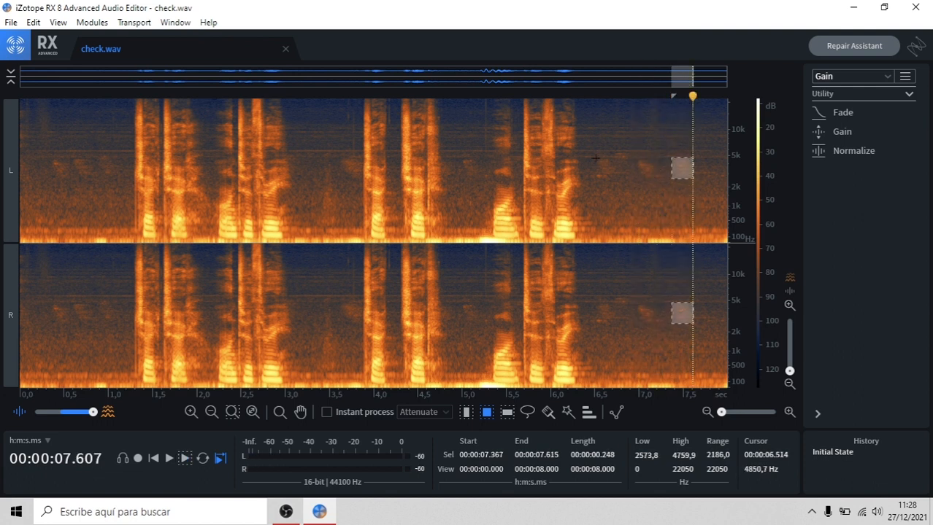
Step: Reselect the patch at 6.5 s, then play nearly the full frequency range from about 6.3 s to the end for comparison
click(593, 158)
drag(593, 159, 615, 180)
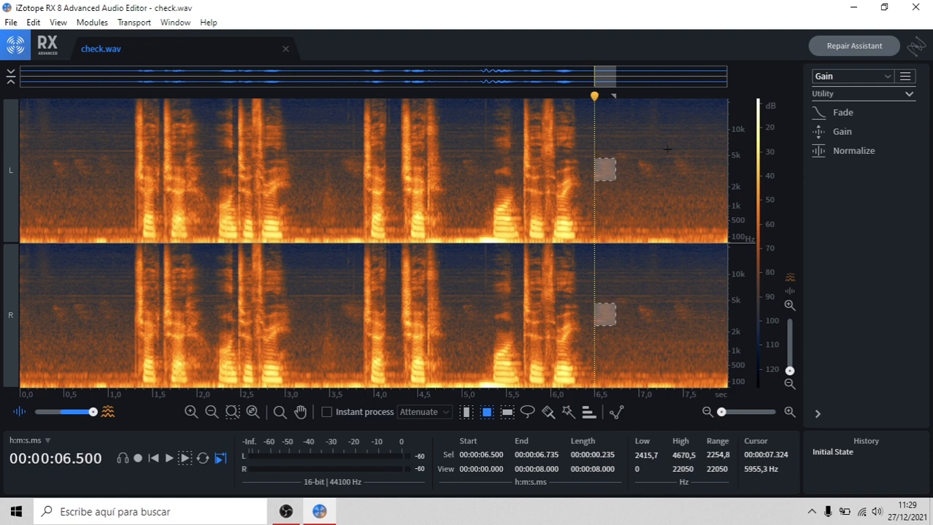
drag(577, 103, 728, 244)
key(space)
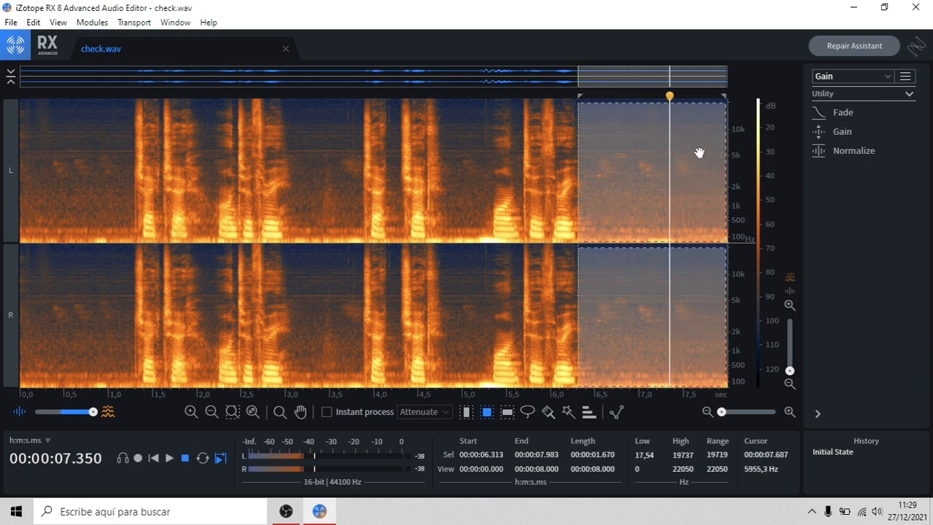
click(614, 162)
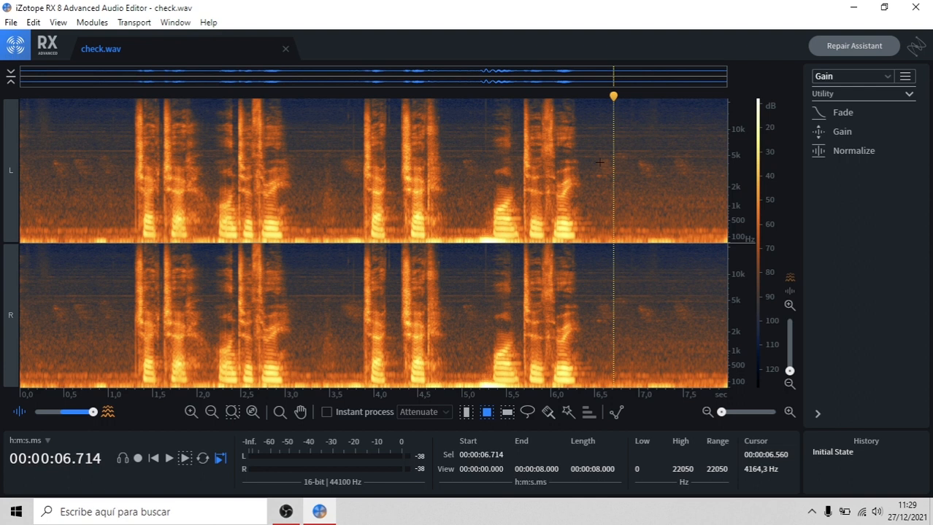
Step: Highlight the speech-free ending from about 6.35 s, then the last spoken words from about 5.66 to 6.3 s, and clear the selection
drag(581, 100, 725, 386)
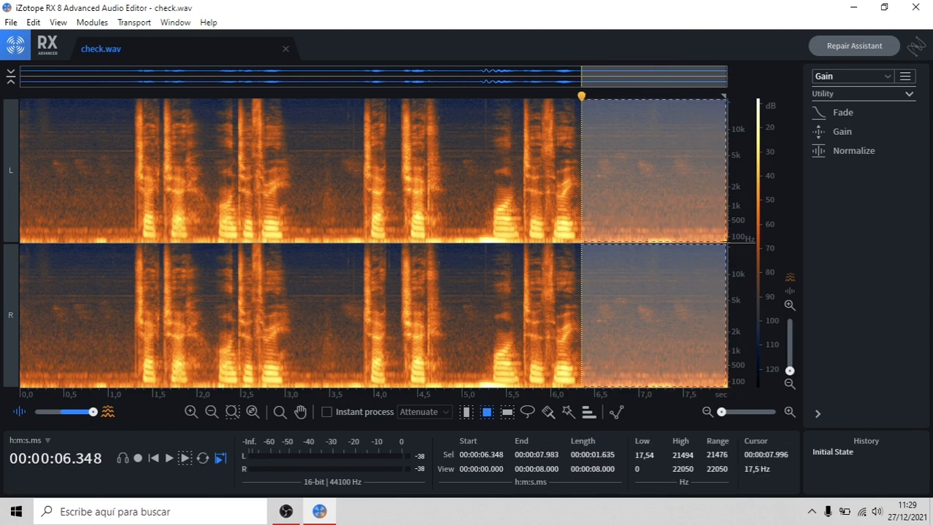
drag(521, 100, 576, 238)
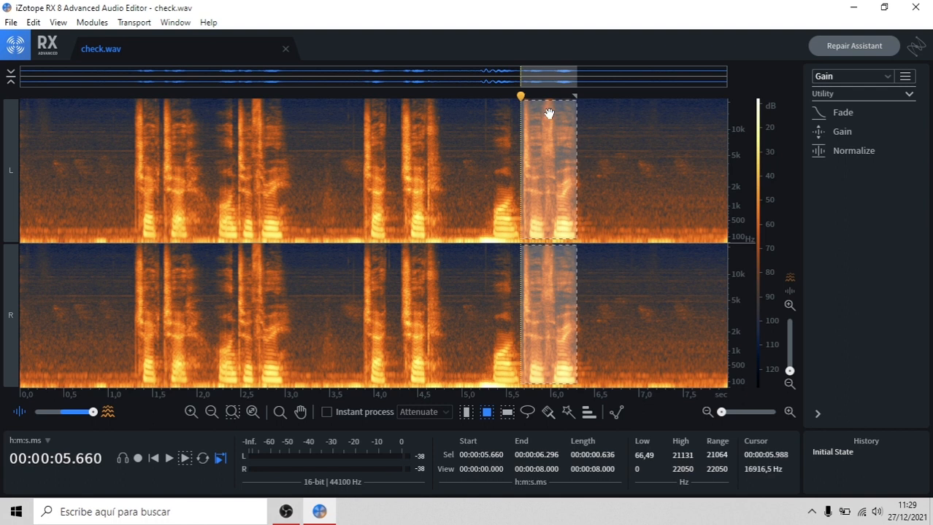
click(598, 171)
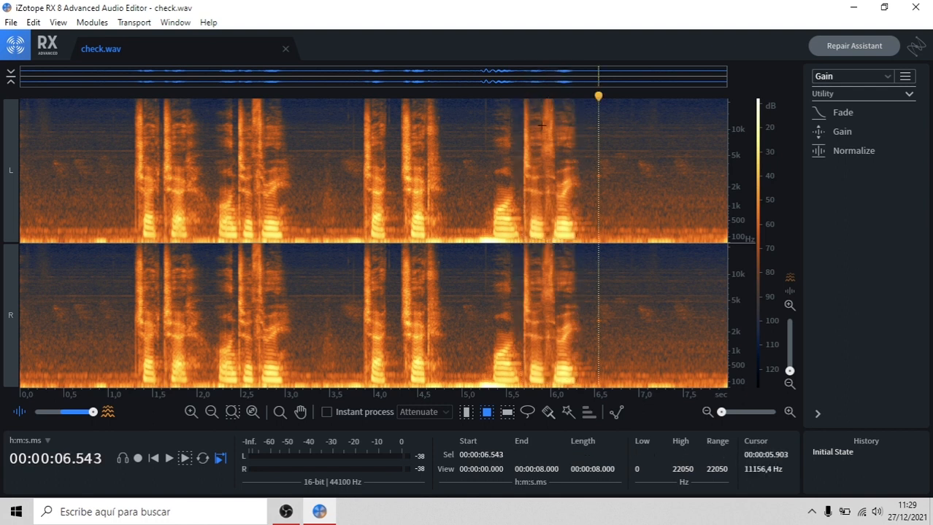
Step: Select the three noise patches between 6.5 and about 7.67 s together and learn them as the Spectral De-noise profile
drag(593, 155, 615, 181)
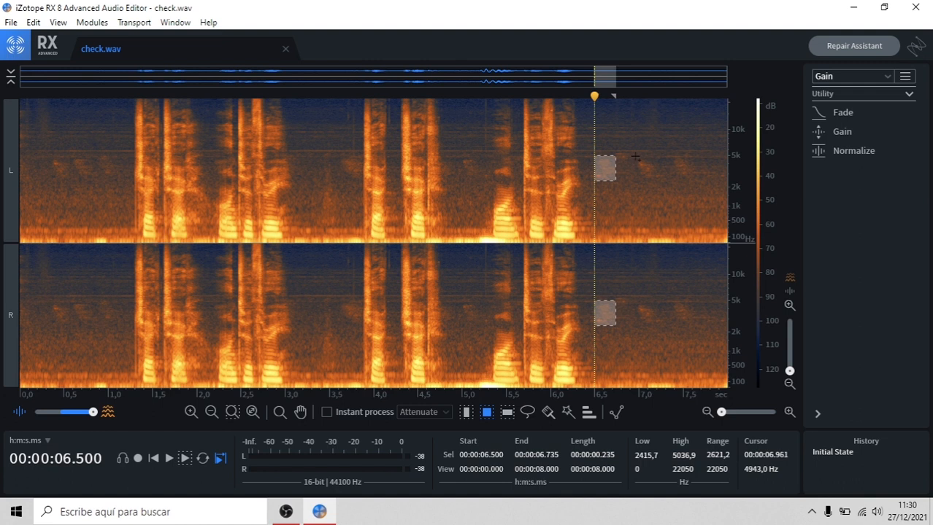
drag(638, 157, 698, 181)
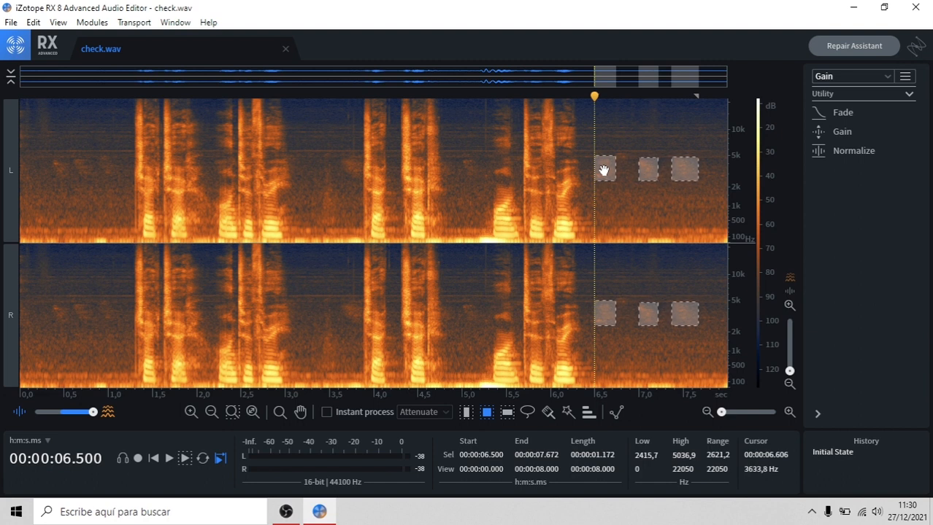
right_click(603, 170)
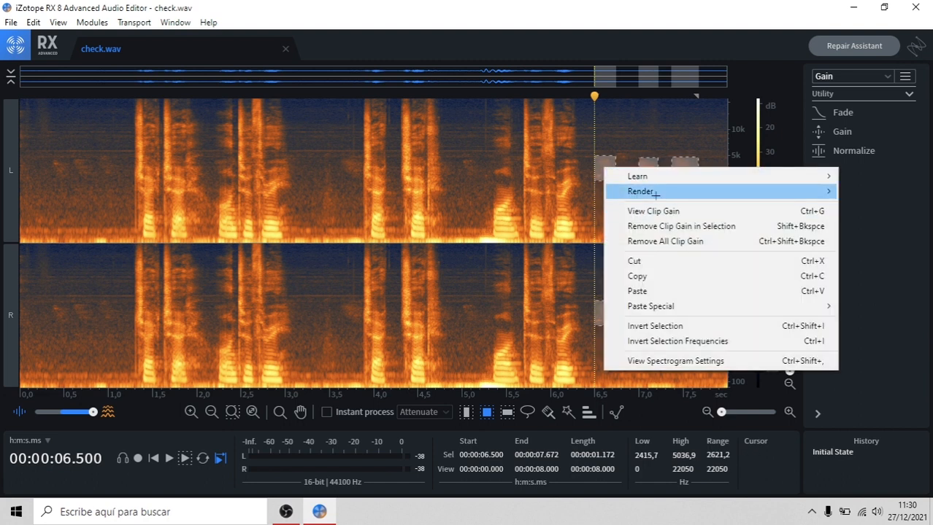
mouse_move(637, 177)
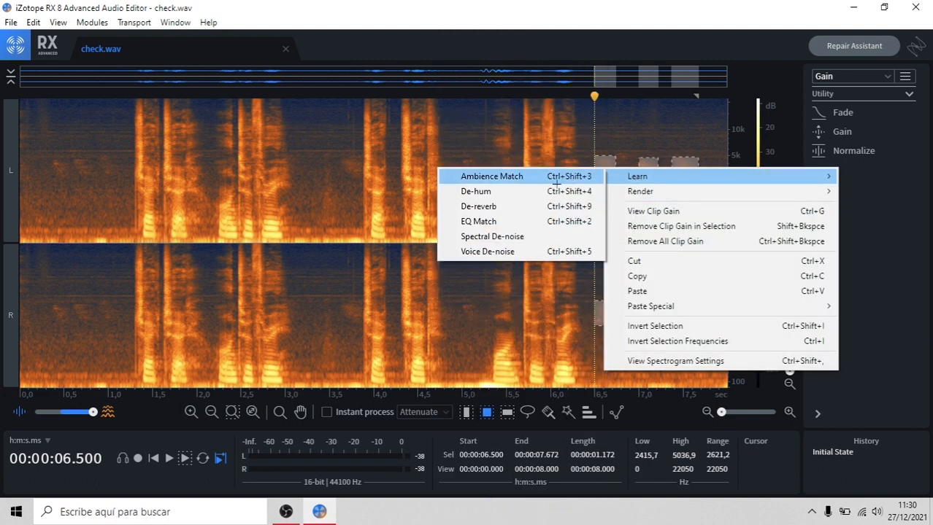
click(528, 236)
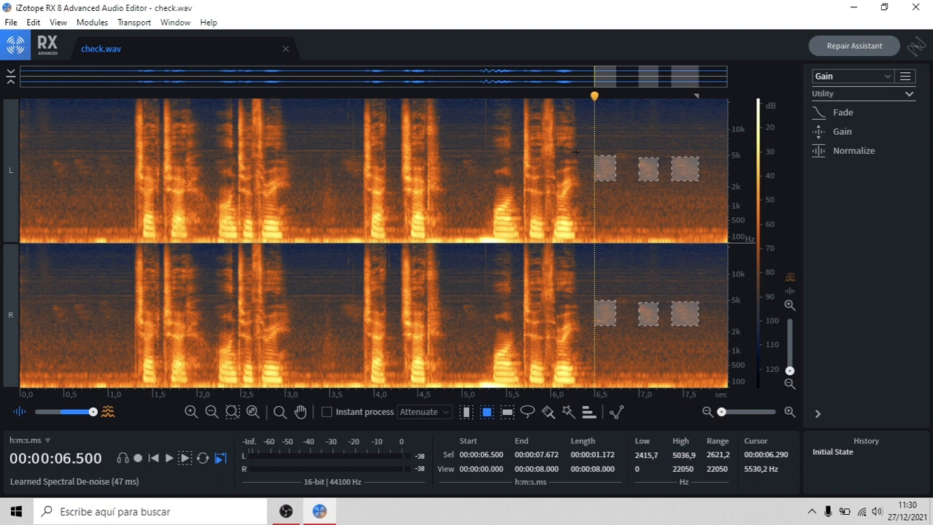
Step: Clear the selection and render Spectral De-noise on the whole check.wav file
click(616, 124)
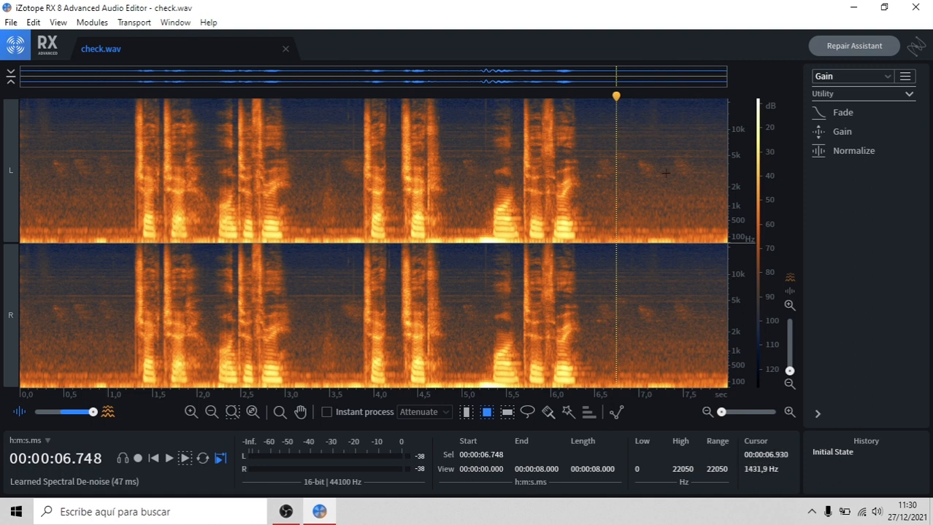
key(space)
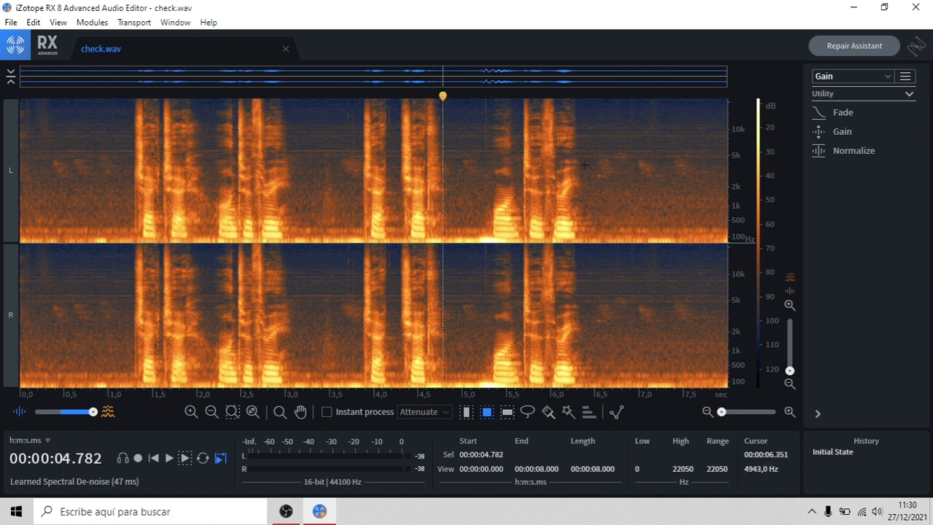
right_click(467, 139)
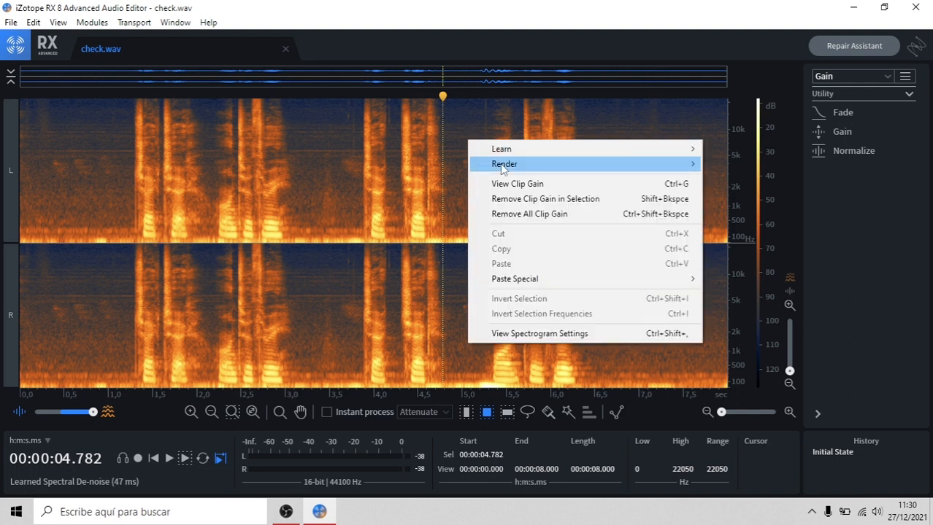
mouse_move(502, 167)
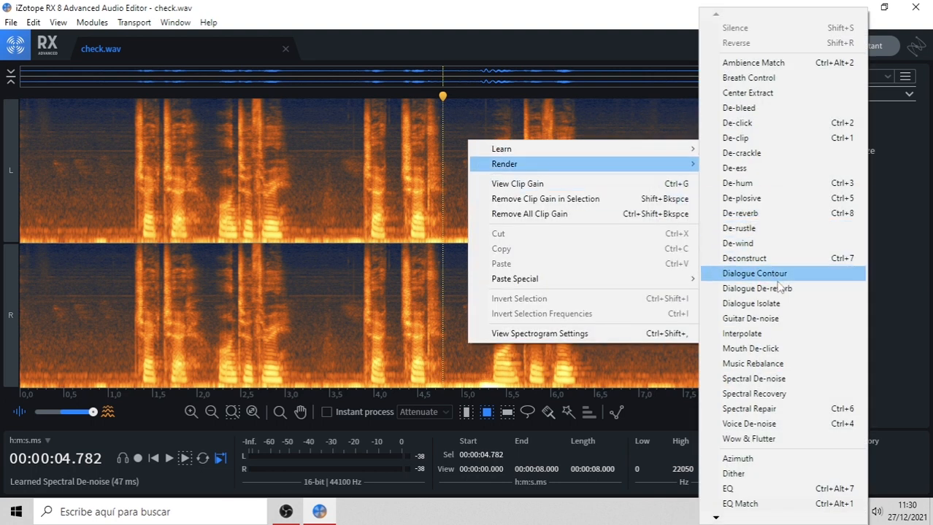
click(795, 380)
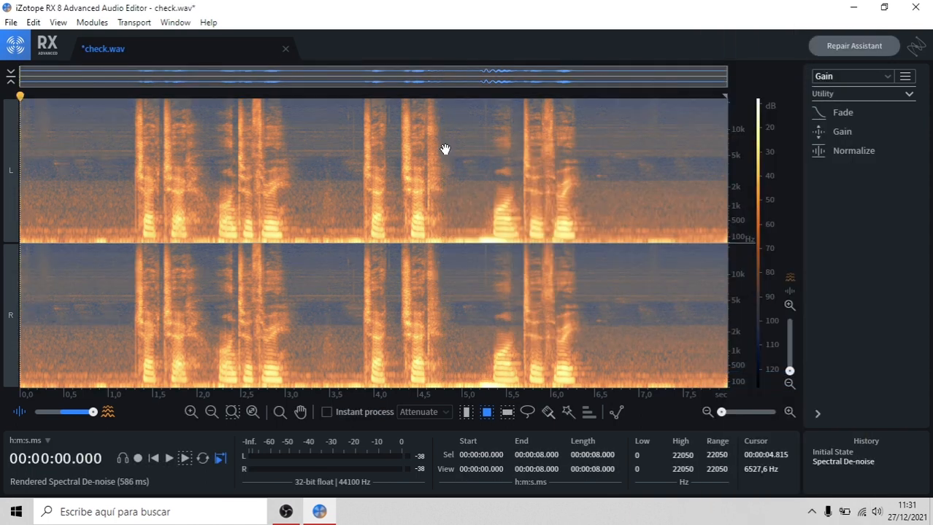
Step: Highlight the treated band from about 2.5 to 4.9 kHz across the whole file, then clear the selection to inspect it
click(81, 172)
drag(20, 157, 730, 180)
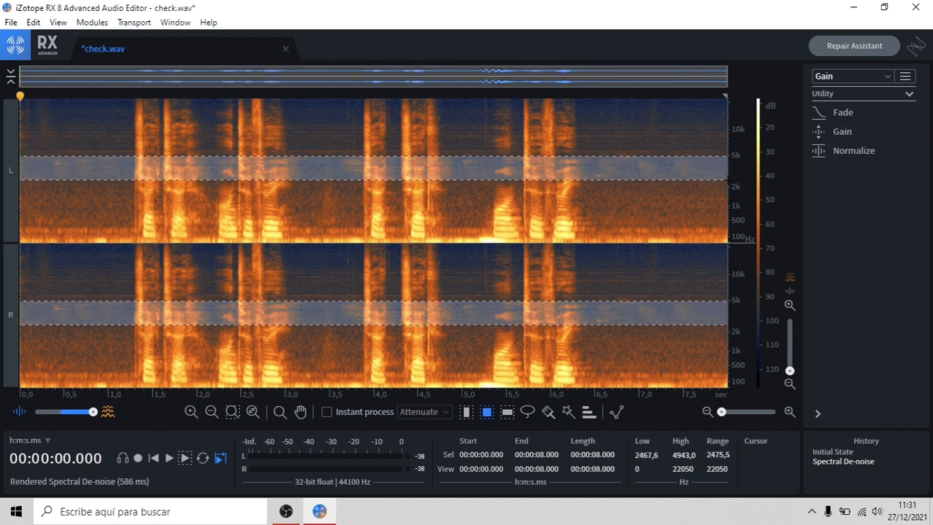
click(302, 189)
click(329, 168)
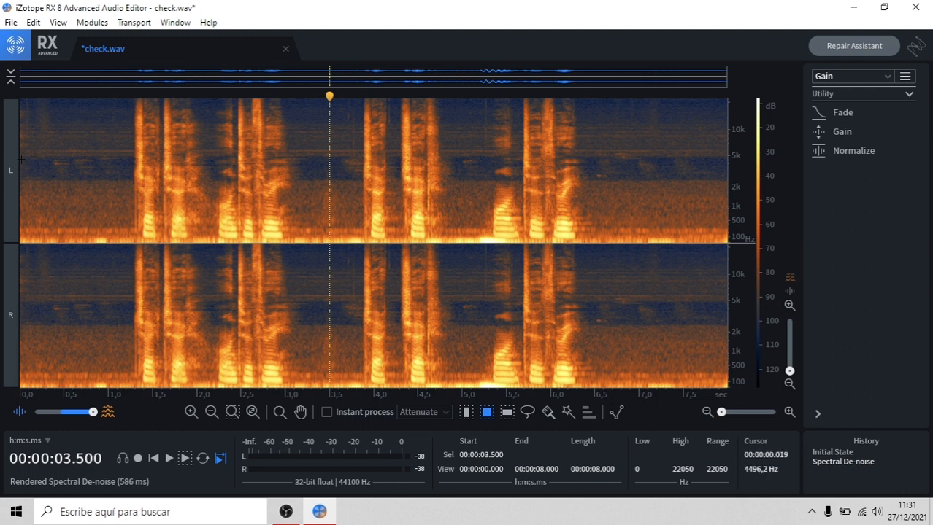
Step: Highlight the treated mid-frequency band across the file, clear the selection, and play the recording from about 3.6 s
drag(20, 157, 709, 181)
click(192, 194)
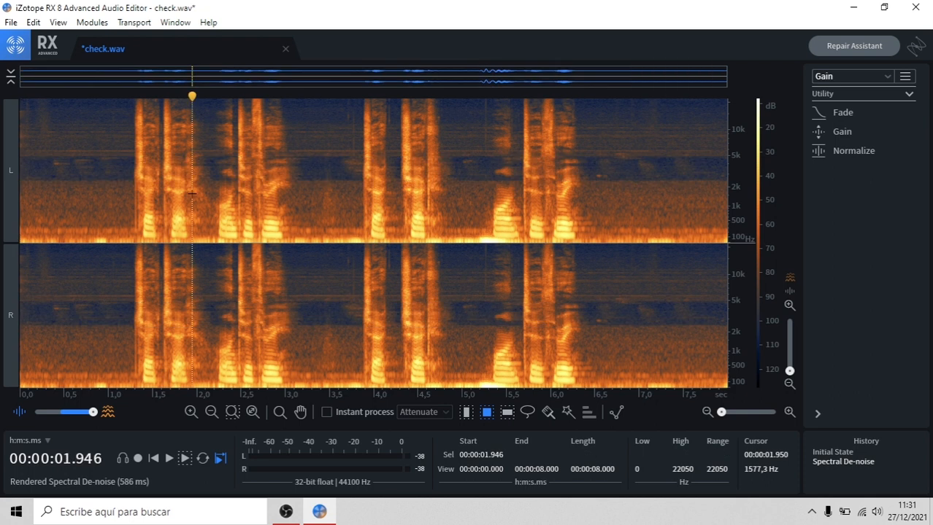
click(340, 140)
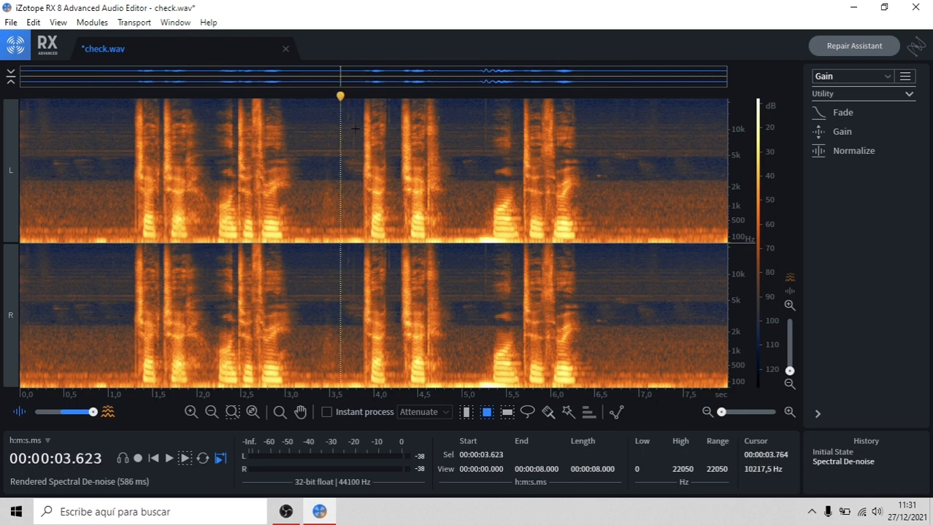
key(space)
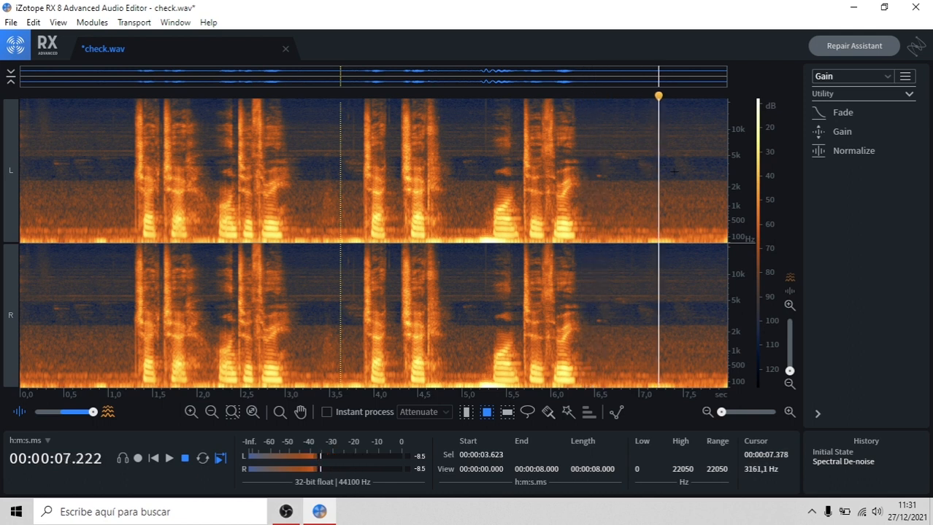
Step: Move the playhead back to about 2.9 s, play the speech from there, and stop playback
click(581, 143)
click(542, 135)
click(524, 143)
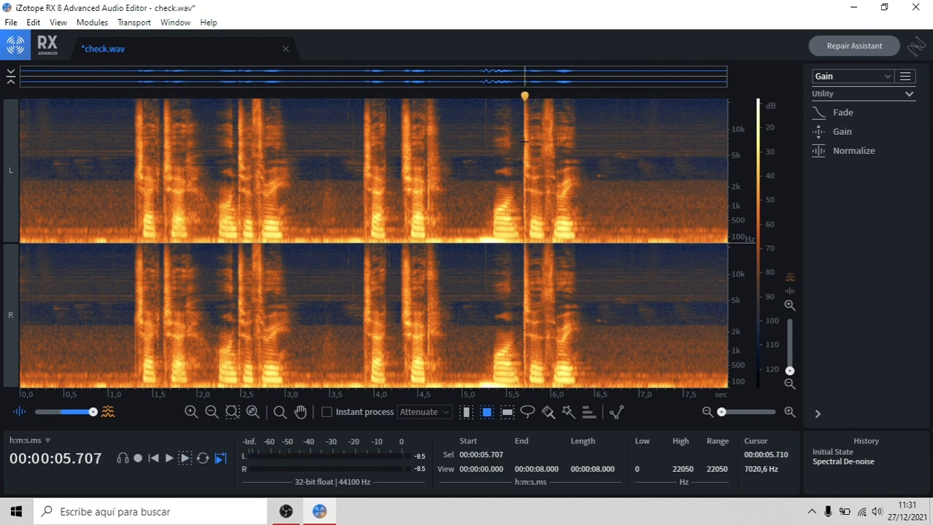
click(276, 145)
key(space)
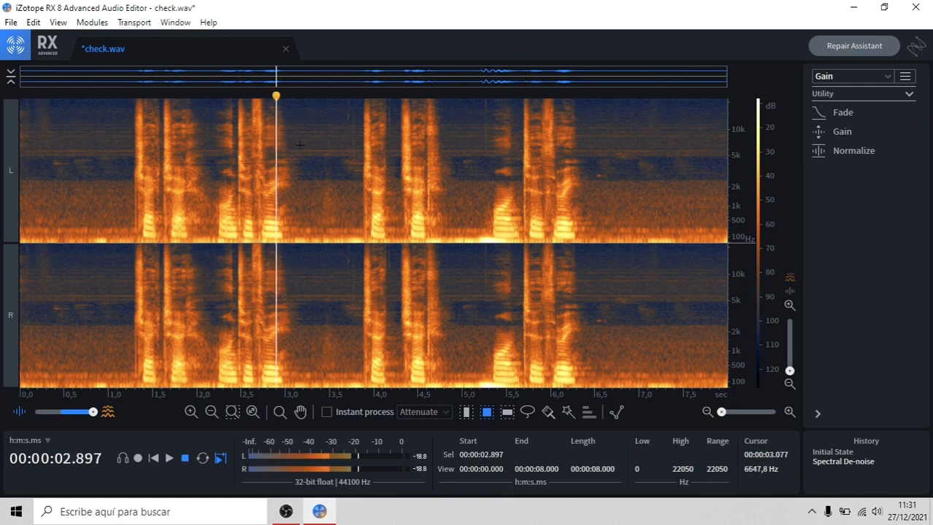
key(space)
Step: Select the noise patch from about 3.62 to 3.9 s between 2.7 and 4.8 kHz and learn it as the Spectral De-noise profile
drag(343, 158, 364, 177)
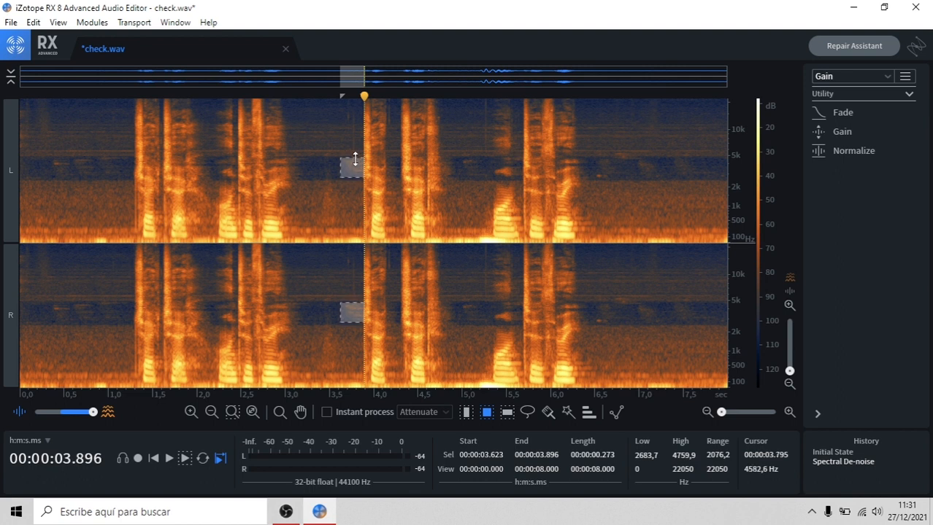
right_click(350, 166)
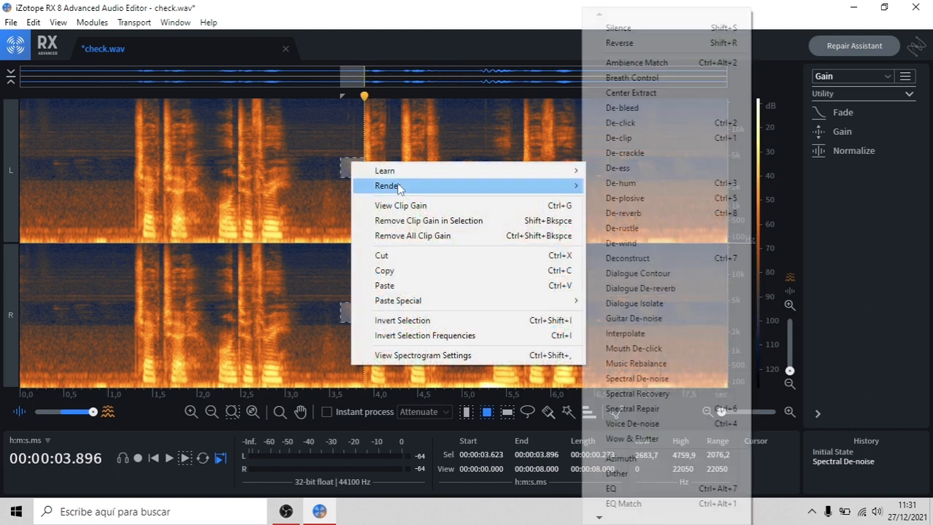
mouse_move(422, 174)
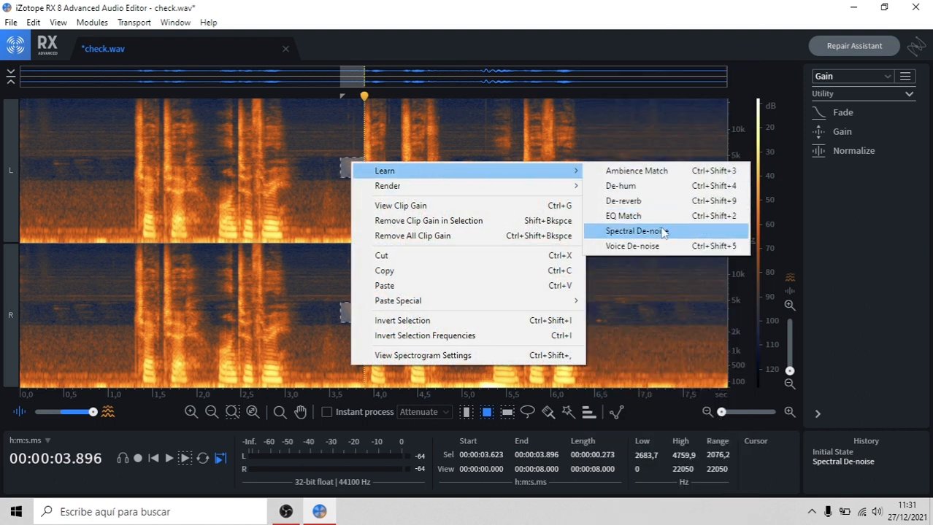
click(632, 231)
Step: Clear the noise patch selection and render Spectral De-noise on the whole file using the relearned profile
click(315, 138)
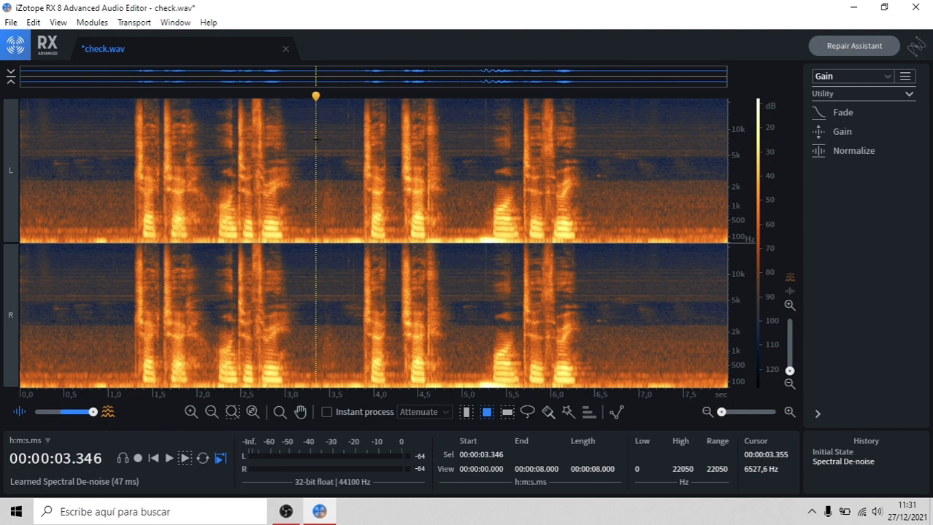
right_click(338, 134)
mouse_move(400, 159)
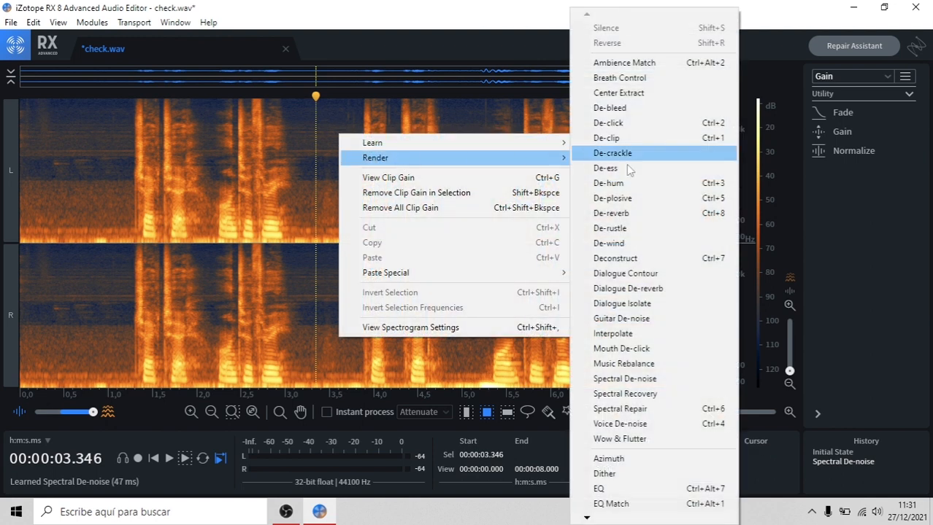
click(643, 379)
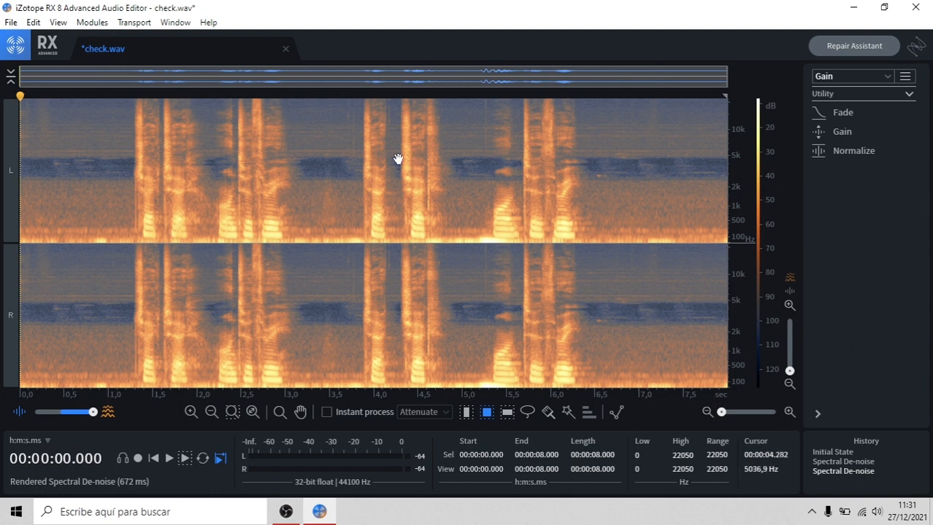
Step: Clear the selection and play the recording from about 0.2 s to check the second de-noise pass
click(343, 173)
click(40, 139)
key(space)
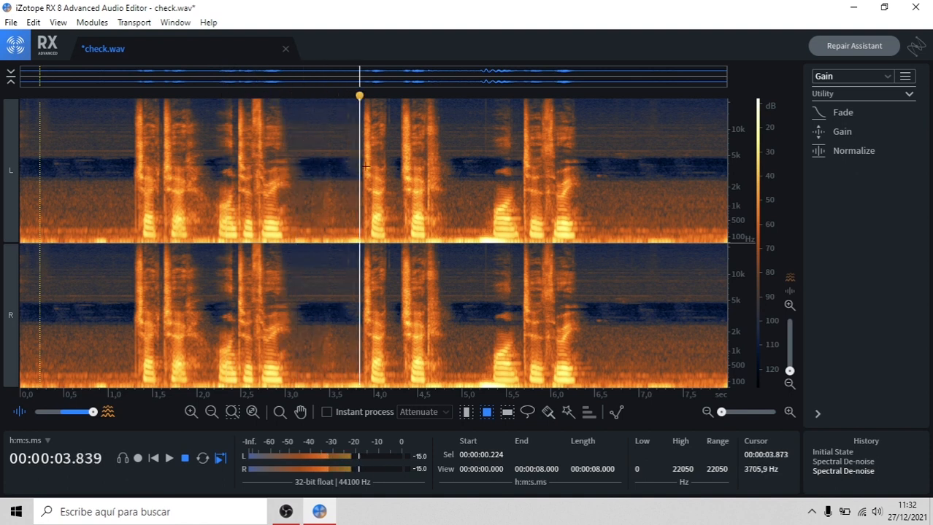
key(space)
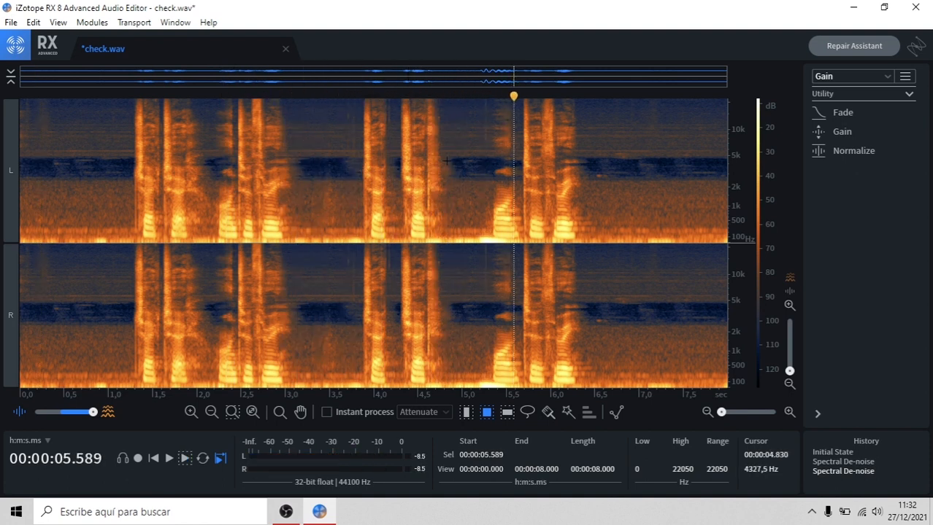
Step: Highlight the cleaned gap from about 4.75 to 4.96 s between 2.6 and 4.7 kHz, then clear the selection
click(439, 159)
click(453, 173)
click(444, 149)
drag(439, 158, 458, 178)
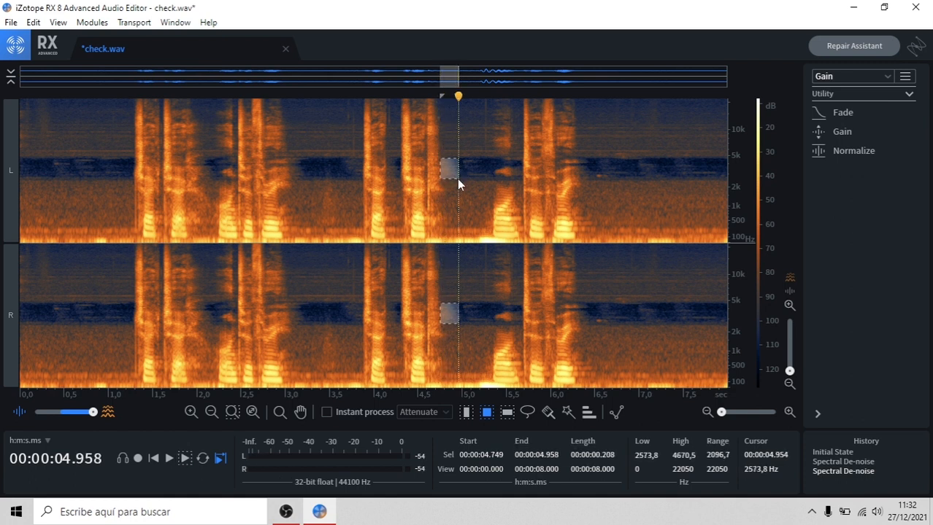
click(471, 139)
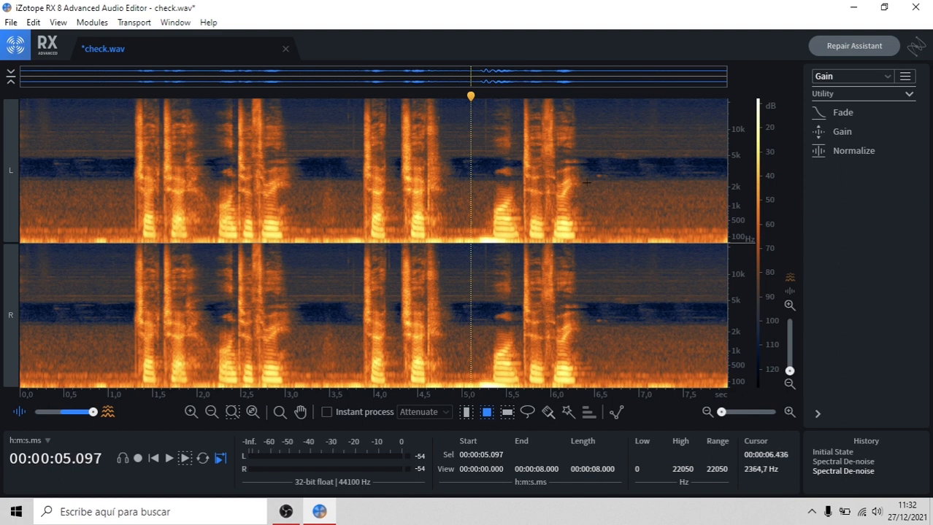
Step: Select the ending noise from about 6.44 to 7.98 s up to 2.4 kHz, extend it down to about 6 Hz, and audition it
drag(590, 181, 726, 227)
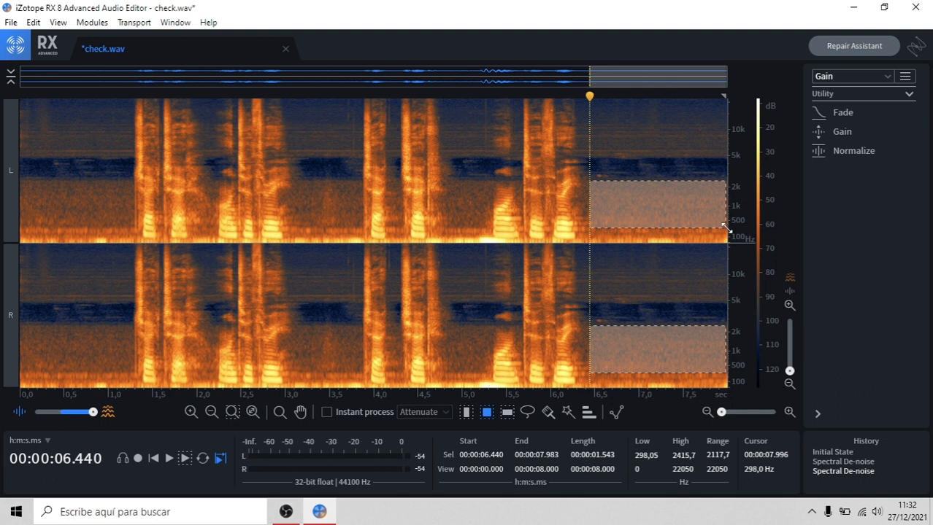
key(space)
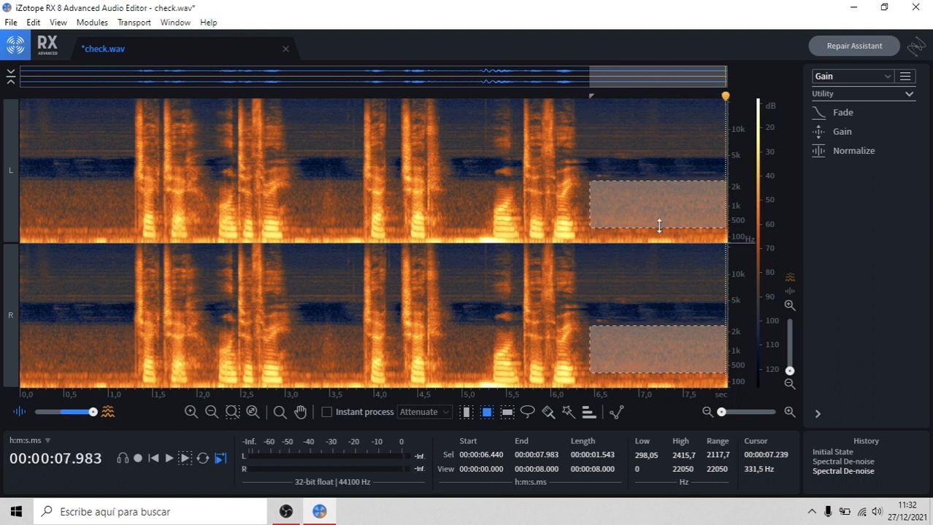
drag(659, 227, 658, 241)
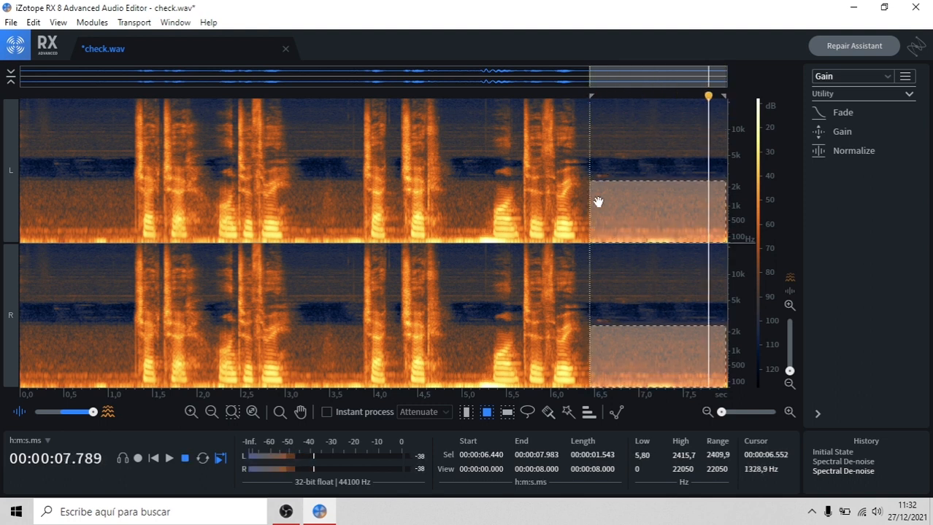
key(space)
Step: Expand the ending noise selection to span 0 Hz to about 4.6 kHz and audition it
drag(619, 183, 640, 160)
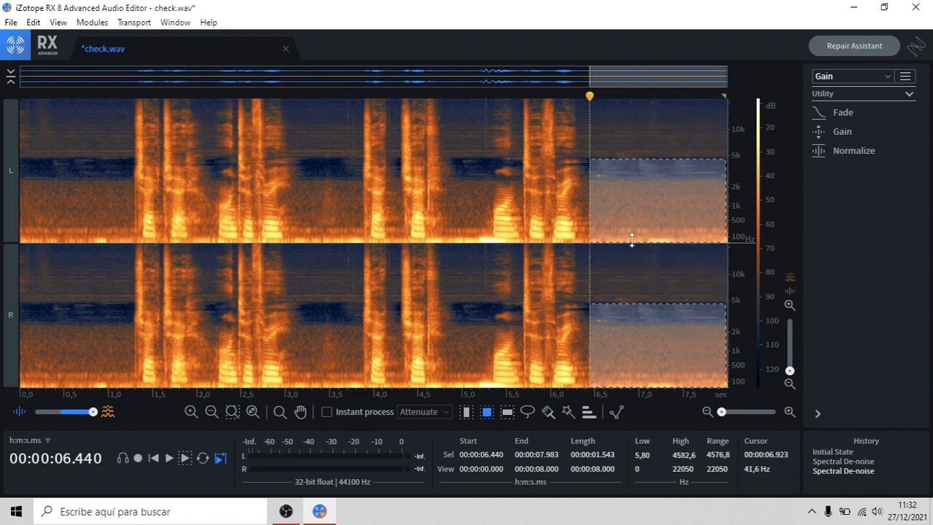
mouse_move(632, 241)
mouse_down()
mouse_move(645, 95)
mouse_move(640, 243)
mouse_up()
key(space)
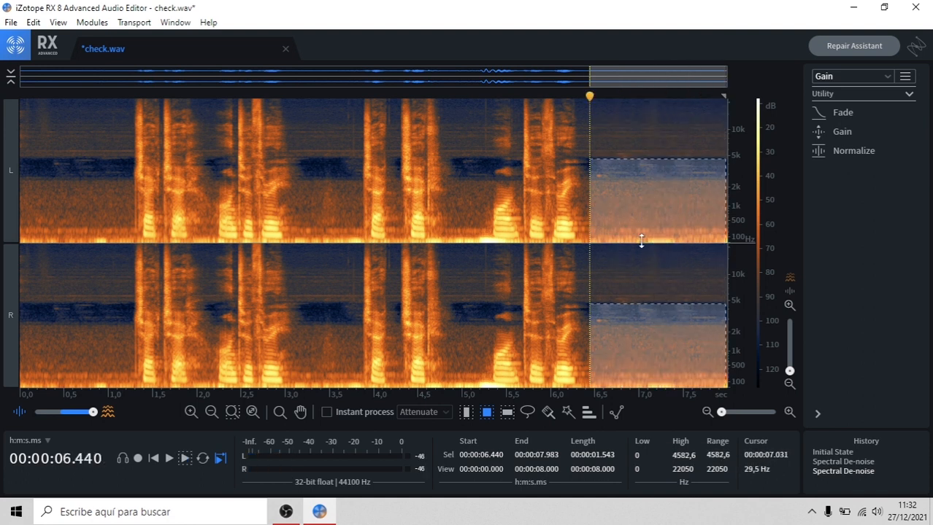
Step: Narrow the ending noise selection to about 42 Hz to 2.7 kHz and audition it
drag(648, 168, 651, 178)
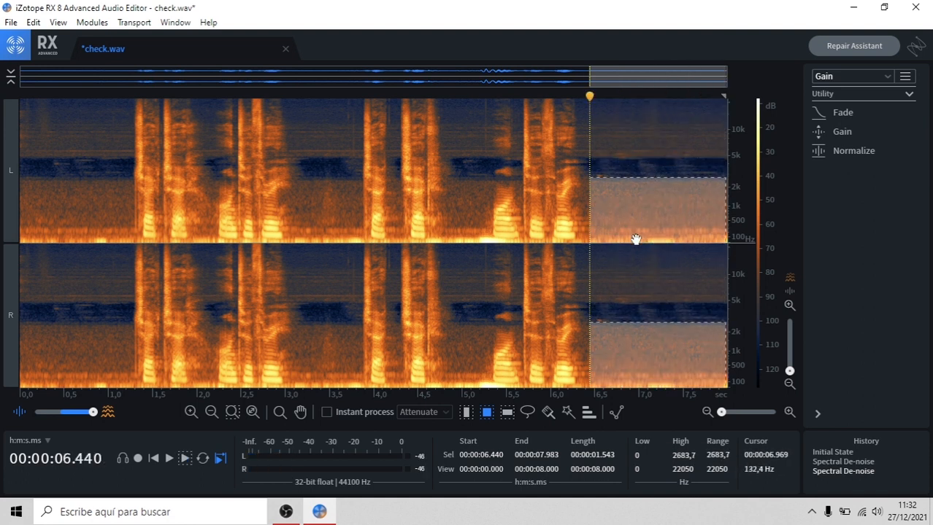
drag(639, 241, 639, 240)
key(space)
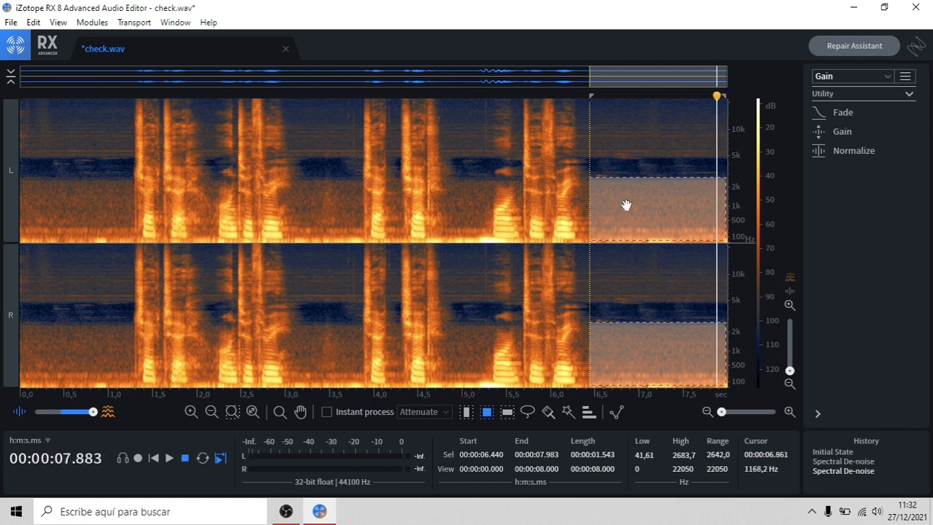
Step: Learn the selected low-frequency noise at the end of the recording as the Spectral De-noise profile
right_click(625, 202)
mouse_move(656, 229)
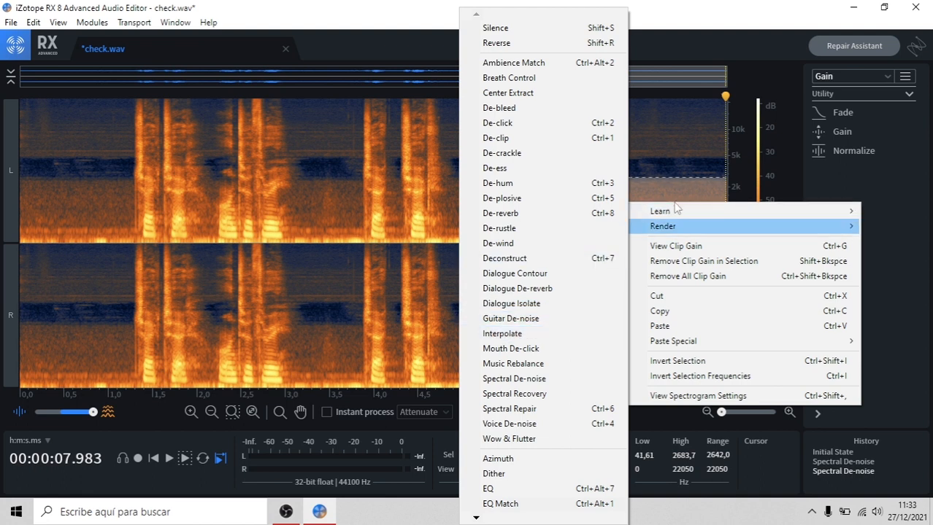
mouse_move(675, 213)
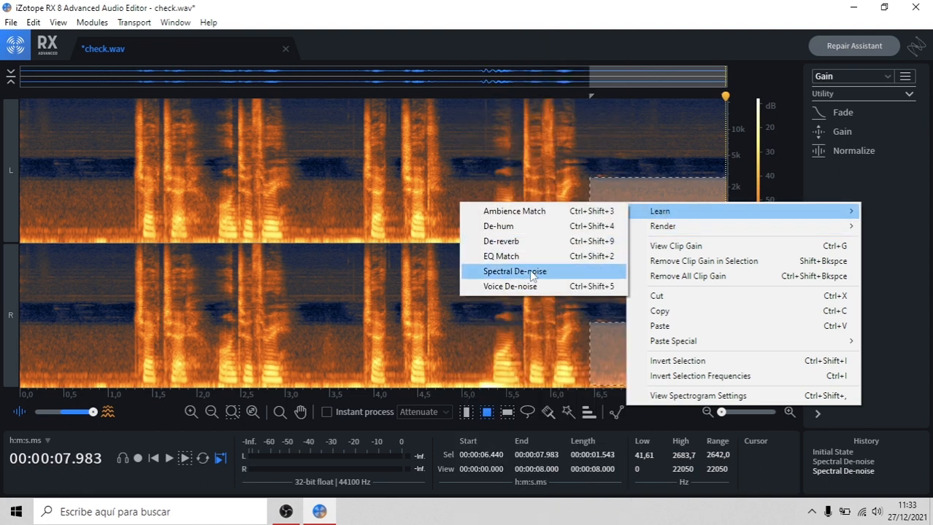
click(532, 275)
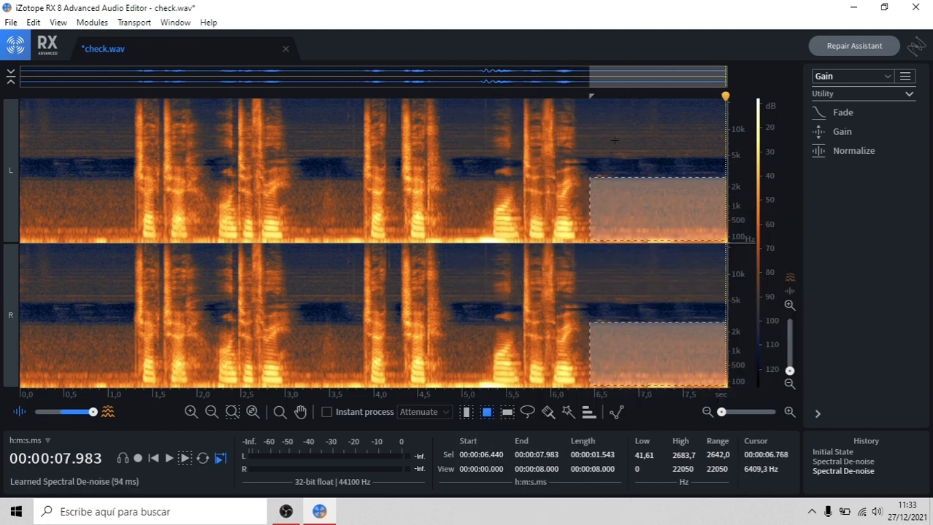
Step: Clear the selection and render Spectral De-noise on the whole file with the low-frequency noise profile
click(599, 119)
right_click(616, 138)
mouse_move(652, 163)
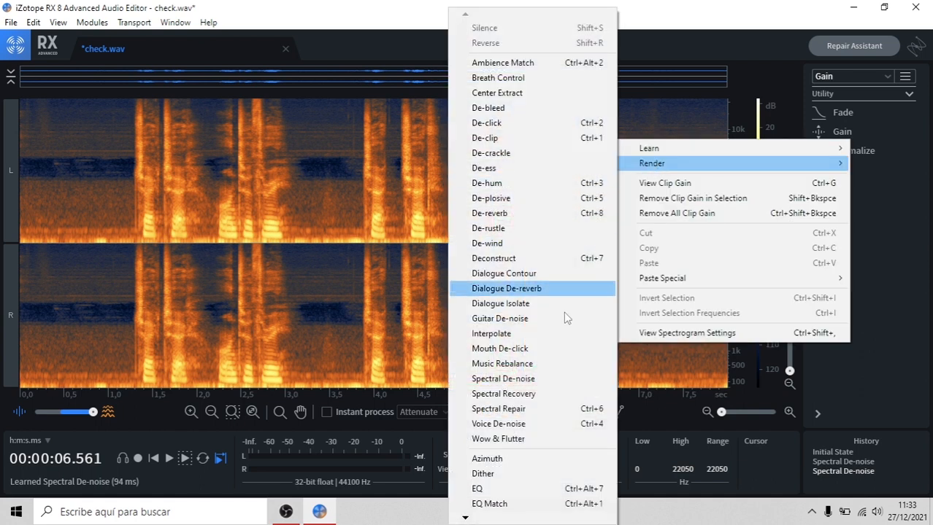
click(523, 385)
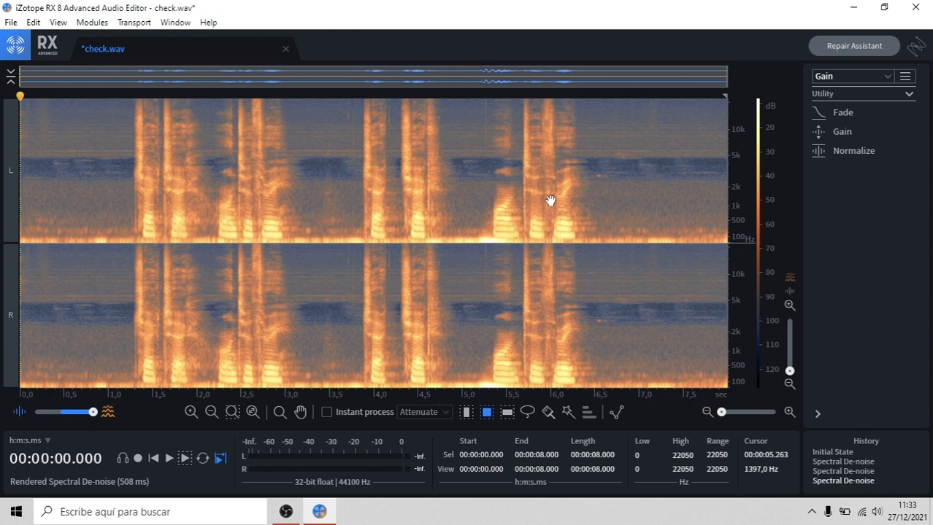
Step: Select the opening 1.28 s between about 42 Hz and 2.4 kHz and play the treated noise
click(481, 181)
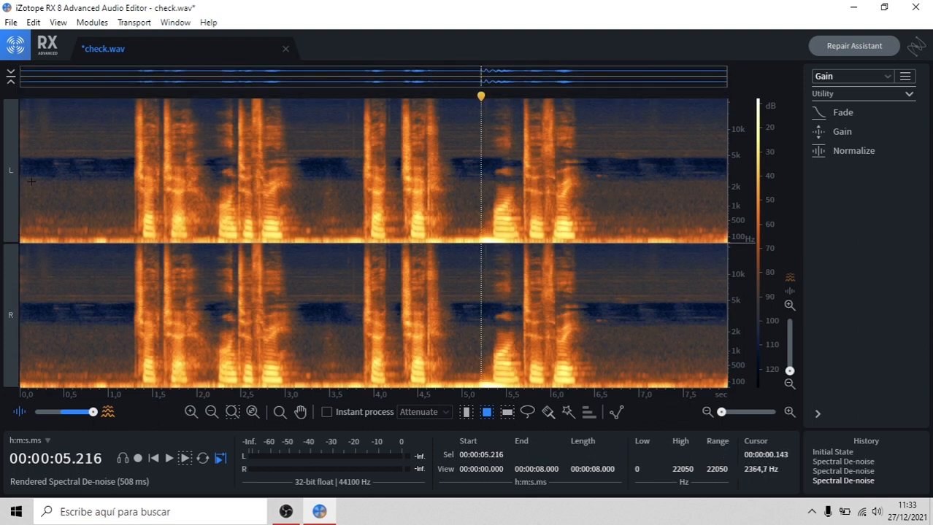
drag(20, 181, 134, 240)
key(space)
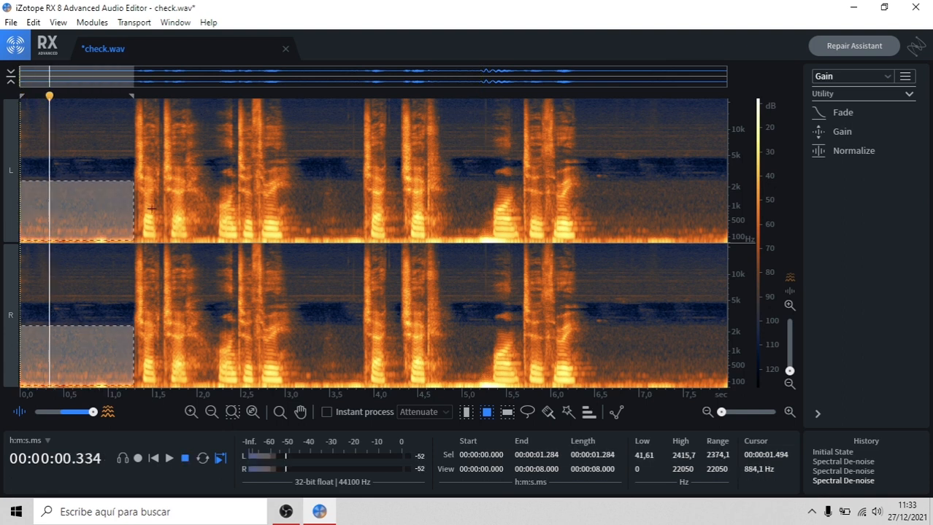
Step: Clear the selection and play the speech from about 0.87 s, stopping in the pause near 3.5 s
click(120, 154)
key(space)
click(109, 138)
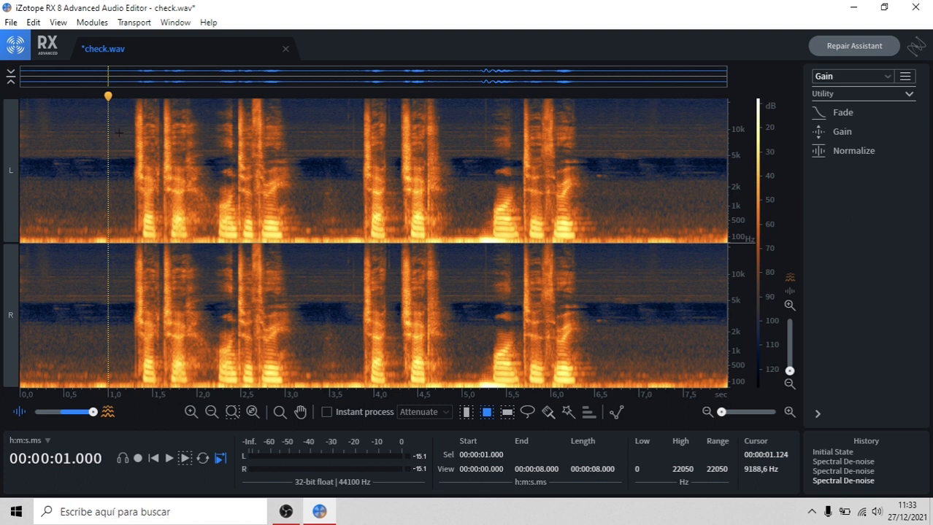
click(97, 133)
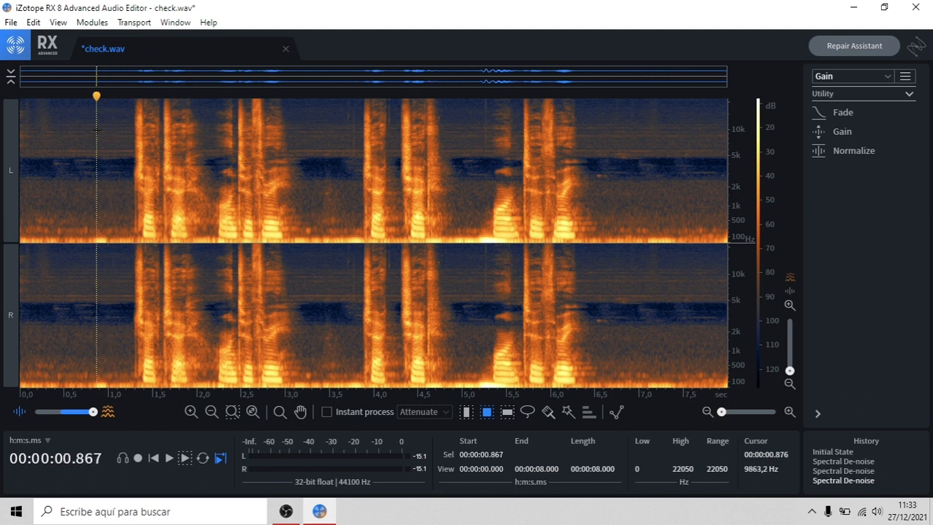
key(space)
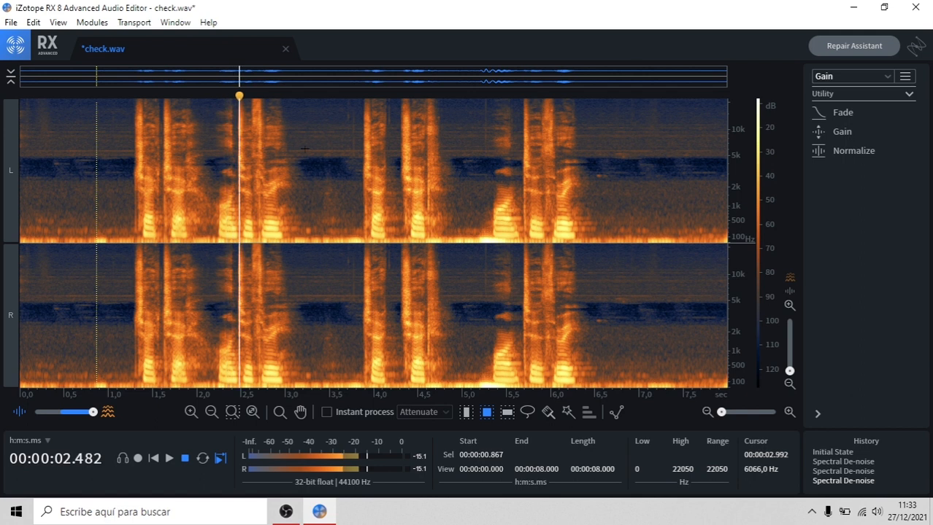
key(space)
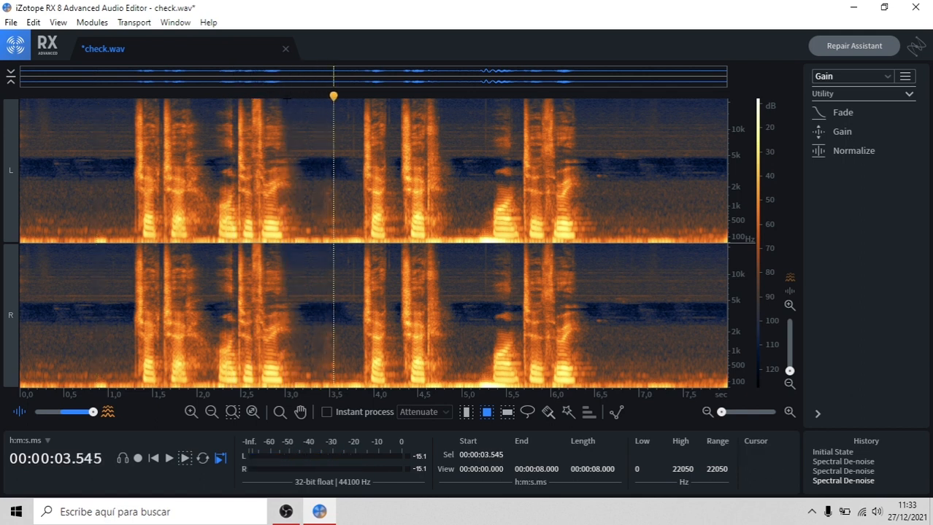
Step: Select the high-frequency noise from about 3.0 to 3.86 s, limit it to about 5.1 to 9.7 kHz, and audition it
drag(284, 99, 325, 154)
key(space)
key(space)
key(space)
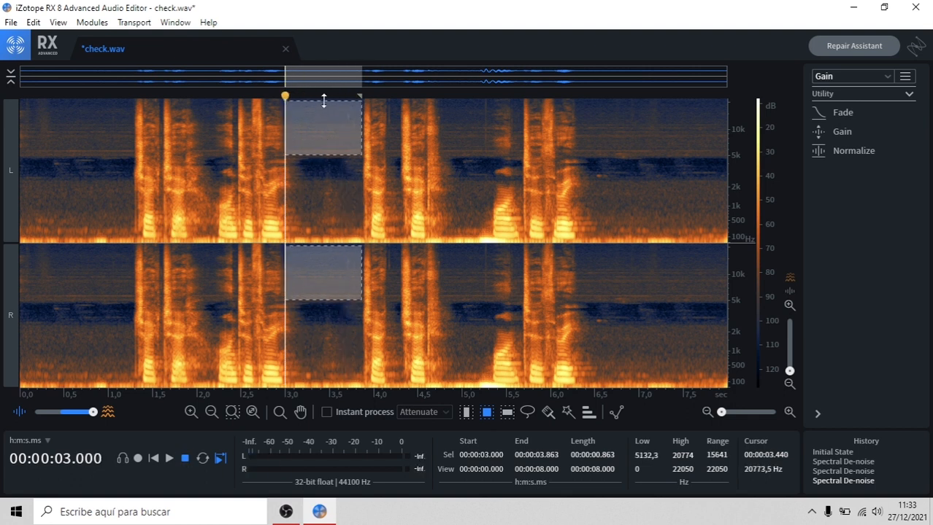
drag(325, 99, 324, 131)
key(space)
Step: Learn the selected high-frequency noise patch between the spoken phrases as the Spectral De-noise profile
right_click(314, 145)
mouse_move(345, 155)
click(599, 213)
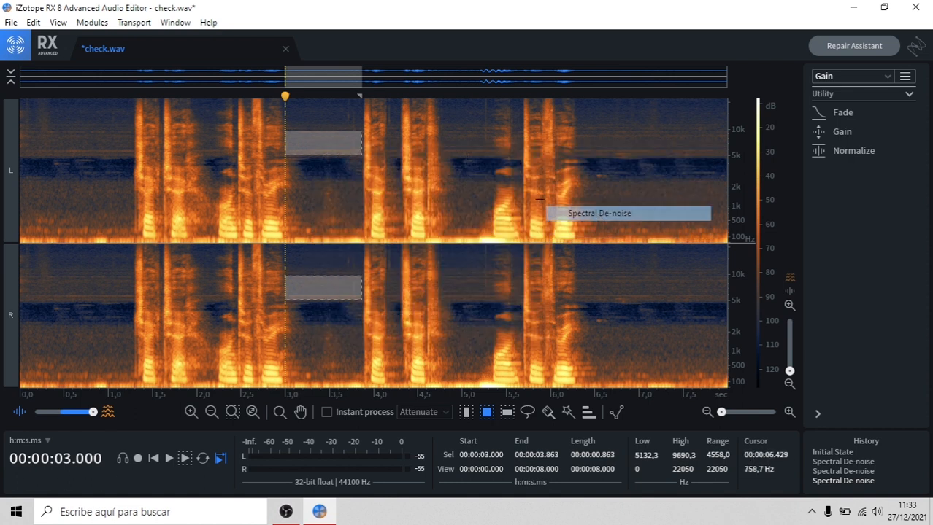
Step: Clear the selection and render Spectral De-noise over the whole recording with the learned high-frequency profile
click(440, 146)
right_click(467, 137)
mouse_move(555, 162)
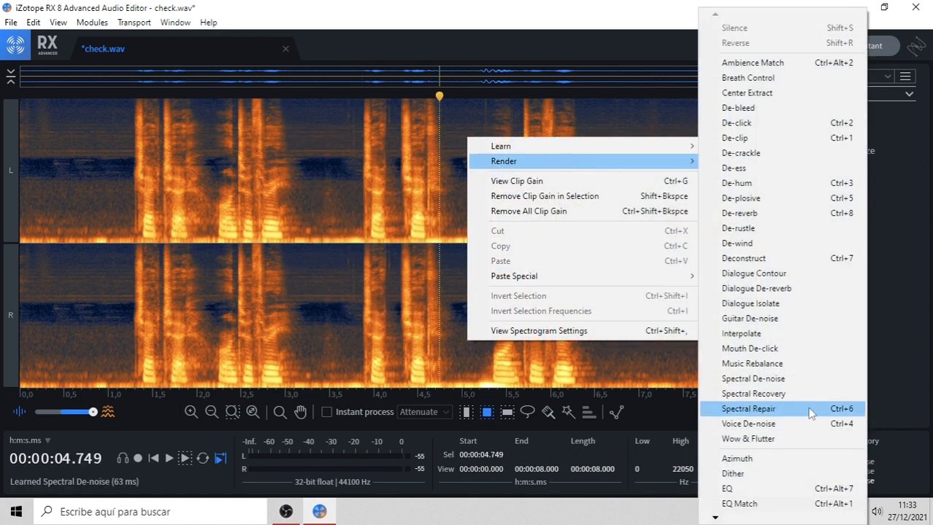
click(752, 379)
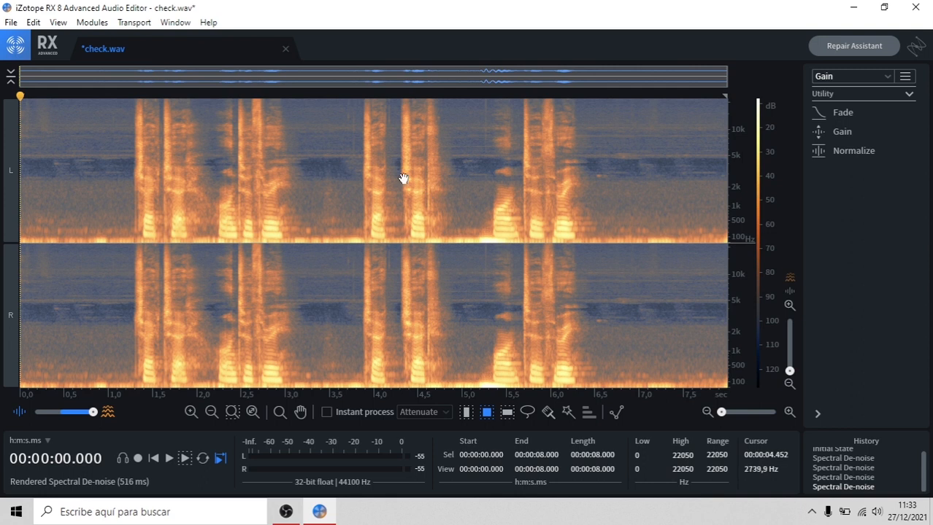
Step: Play the processed recording from about 3.2 s through to the end
click(348, 157)
click(305, 135)
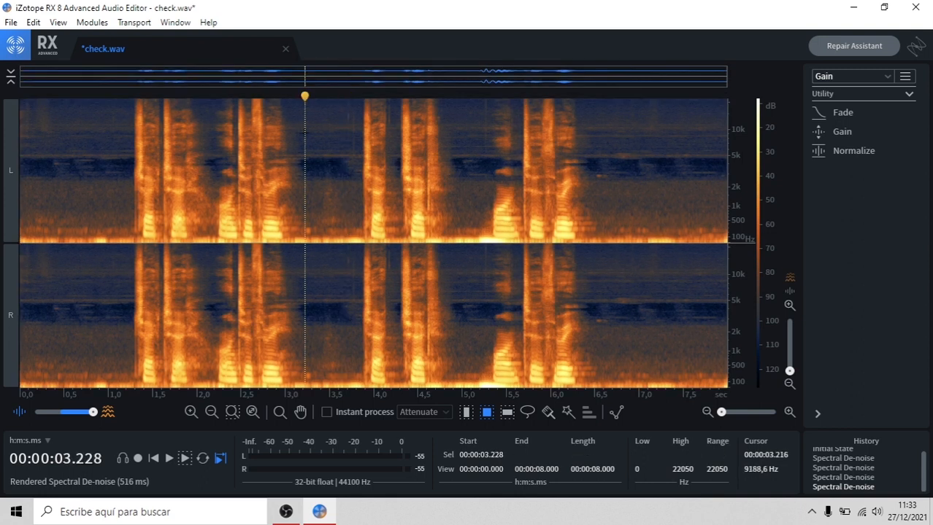
key(space)
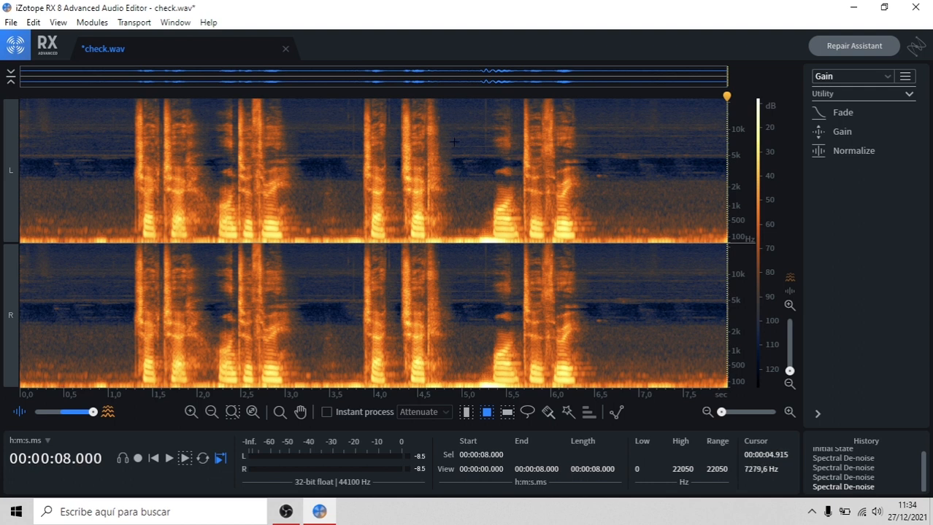
right_click(454, 142)
mouse_move(549, 169)
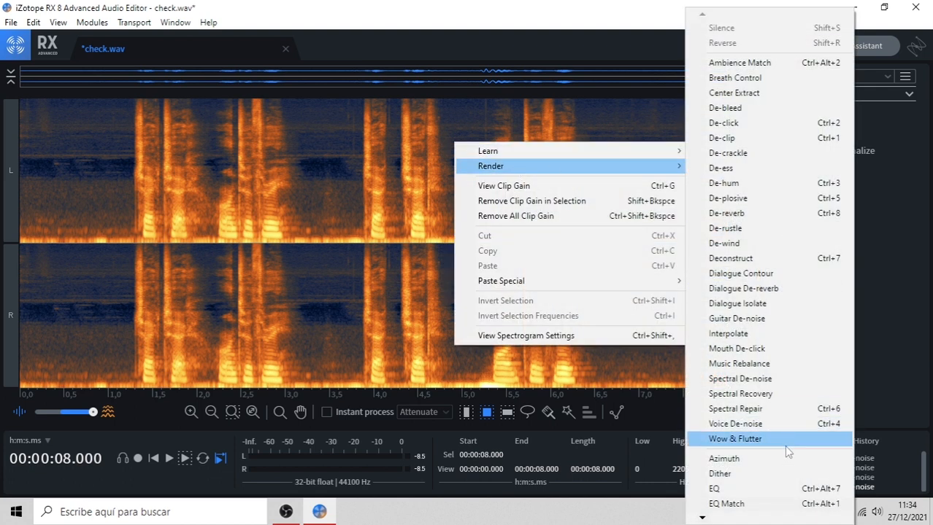
mouse_move(600, 161)
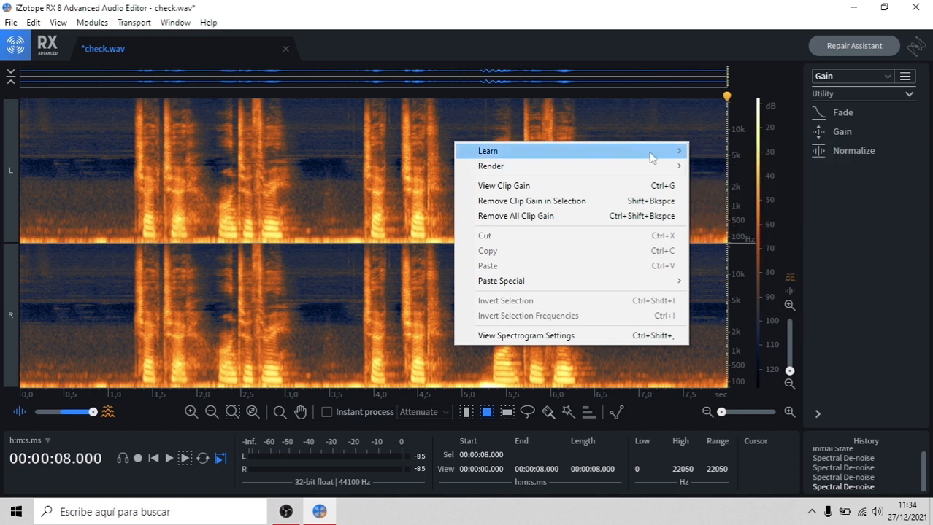
click(346, 159)
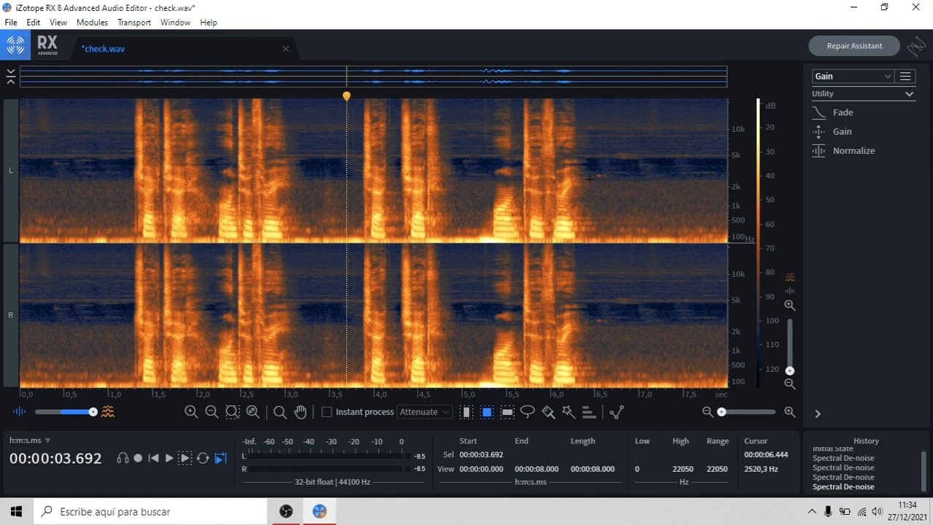
Step: Select the closing noise from 6.5 to 8 s below about 2.4 kHz and learn it as the Spectral De-noise profile
drag(594, 181, 729, 245)
right_click(640, 213)
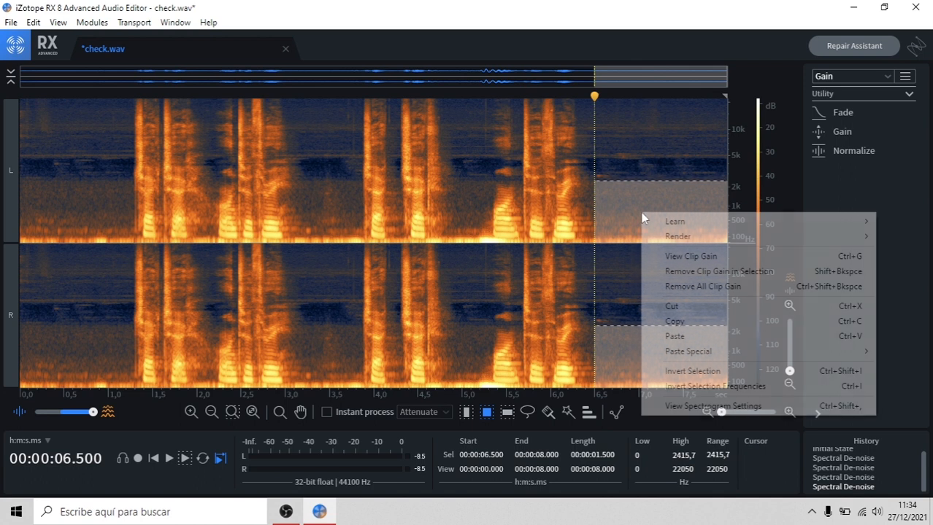
mouse_move(678, 228)
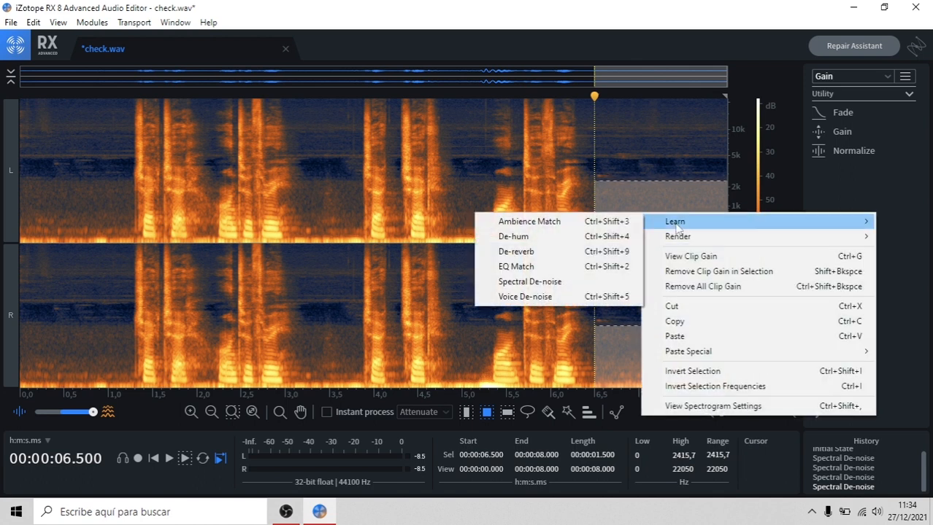
click(529, 281)
Step: Render Spectral De-noise over the whole recording with the newly learned low-frequency profile
right_click(490, 177)
mouse_move(528, 201)
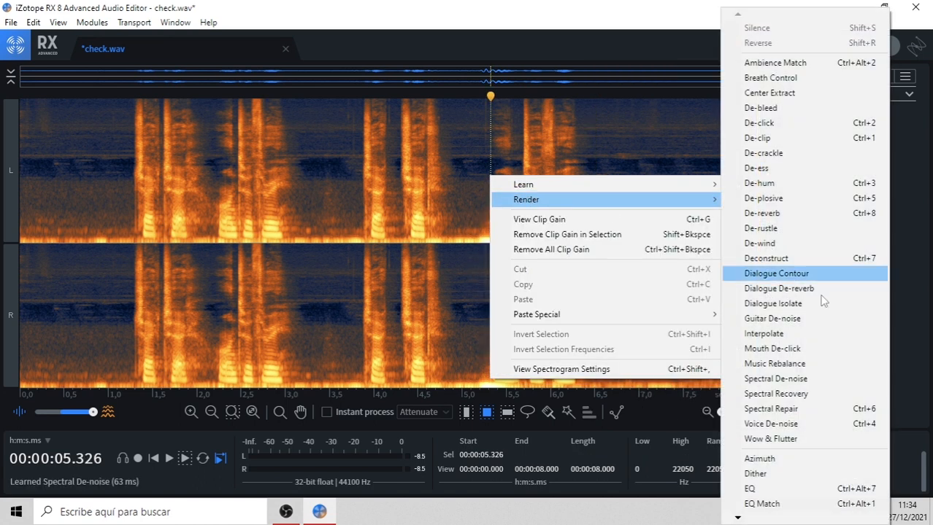
click(774, 375)
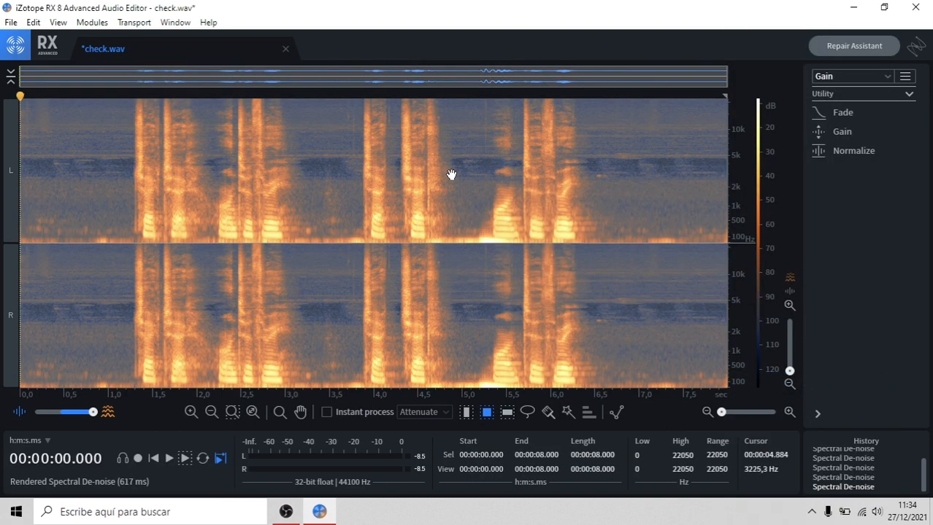
Step: Clear the selection and play the speech from about 3.46 s, stopping near 7.4 s
click(450, 175)
click(325, 154)
key(space)
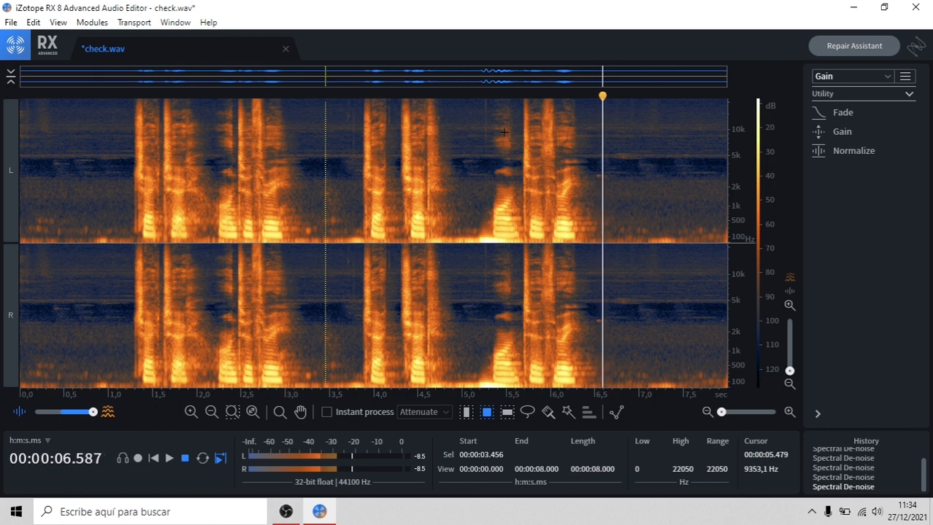
key(space)
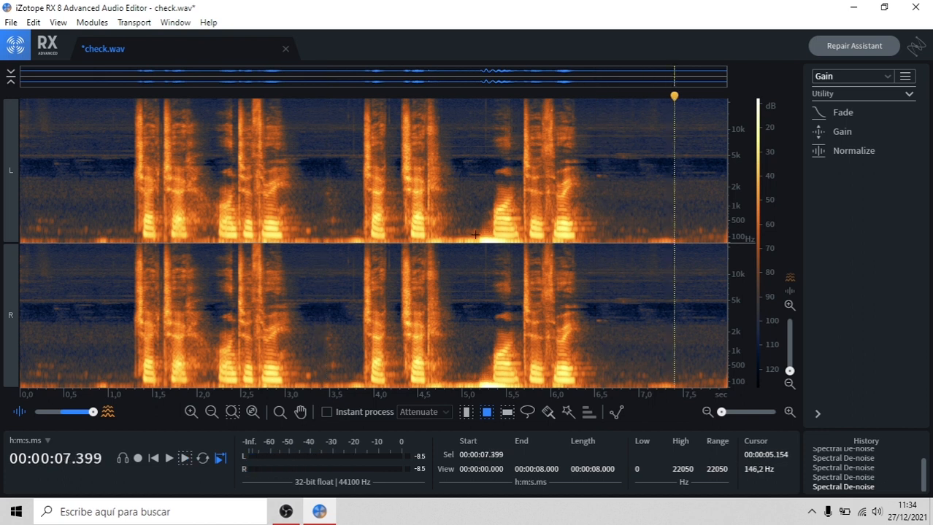
Step: Select the low-frequency thump from about 5.16 to 5.33 s below about 146 Hz, audition it, and clear the selection
drag(476, 234, 490, 242)
key(space)
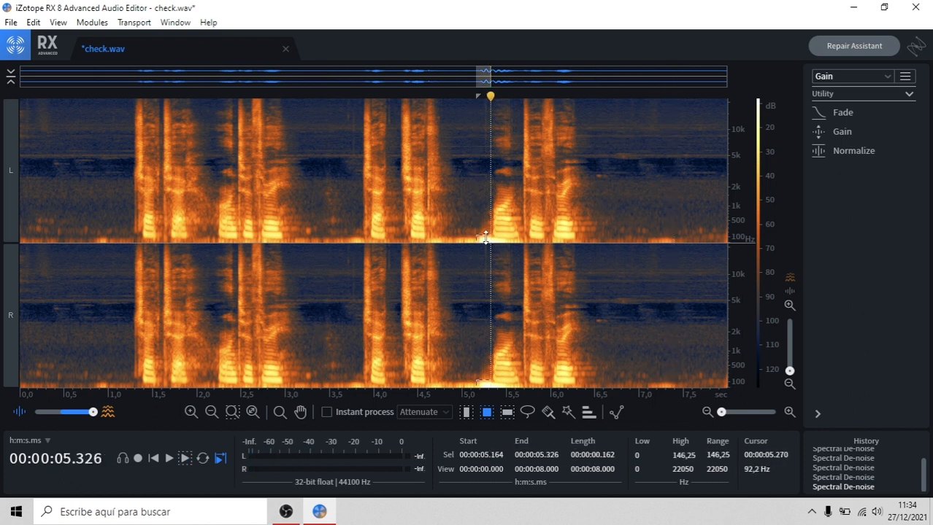
click(496, 240)
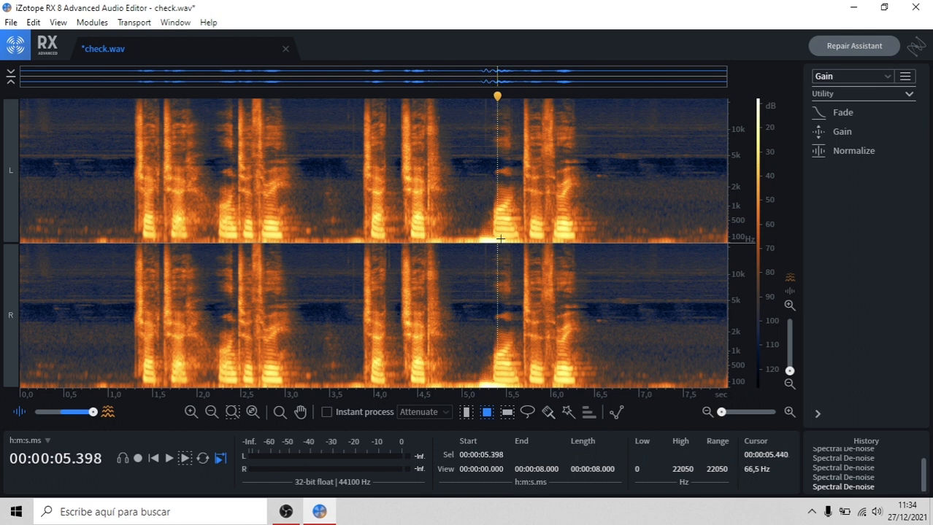
Step: Silence the low-frequency thump from about 5.19 to 5.5 s below about 79 Hz and play from about 4.8 s
drag(507, 243, 478, 237)
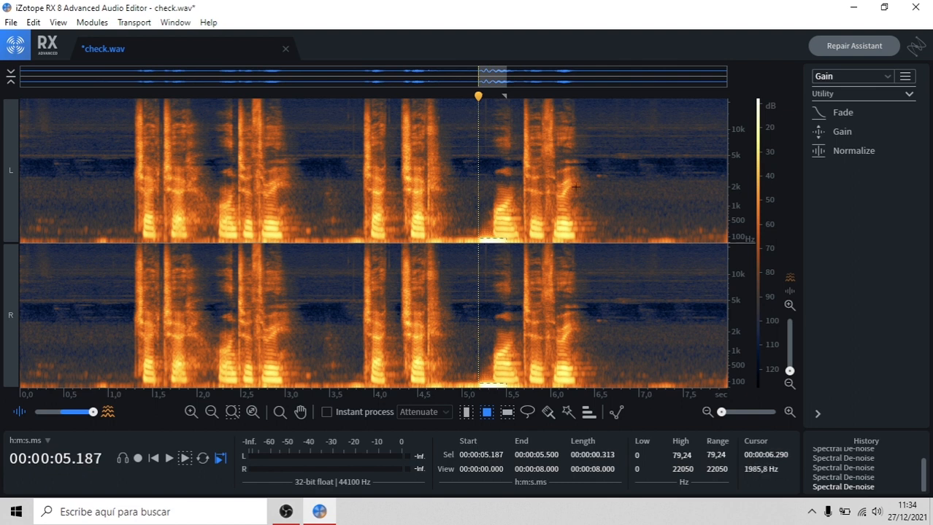
key(BackSpace)
click(448, 152)
key(space)
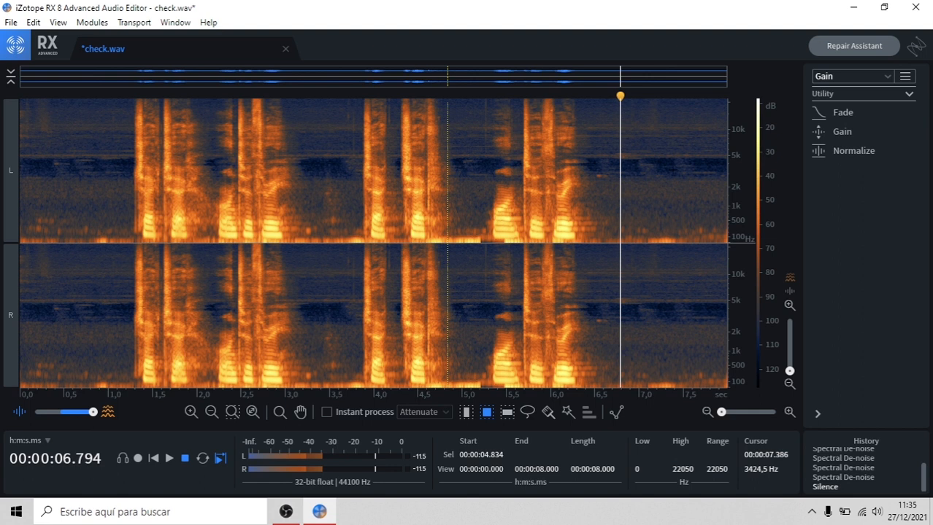
key(space)
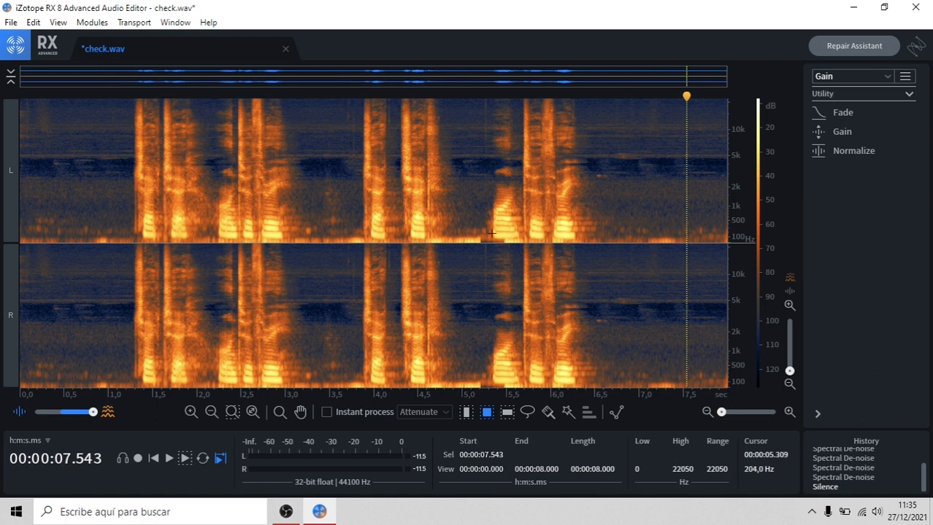
Step: Move the playhead to about 0.9 s and play the cleaned speech, stopping near 7.4 s
click(374, 156)
click(327, 154)
click(102, 154)
click(310, 140)
click(75, 138)
click(96, 127)
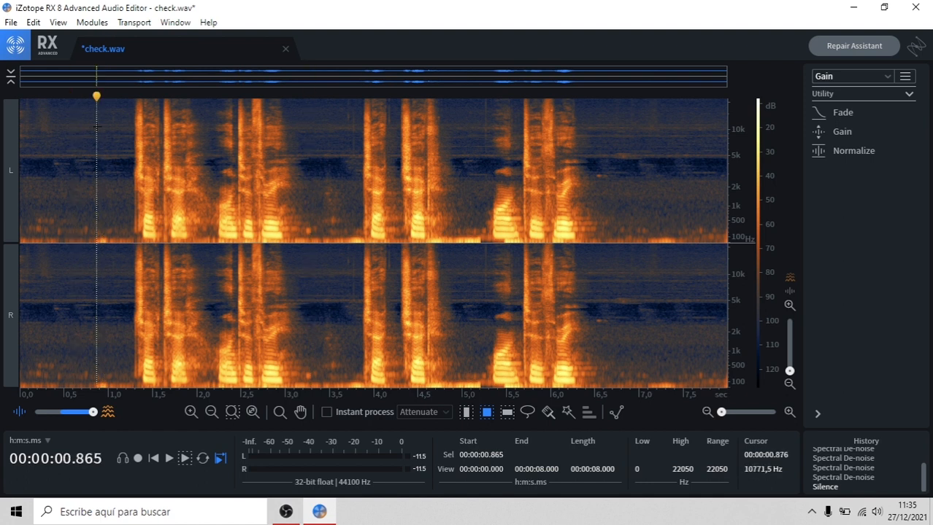
click(80, 127)
click(36, 130)
click(20, 124)
click(81, 127)
click(100, 125)
key(space)
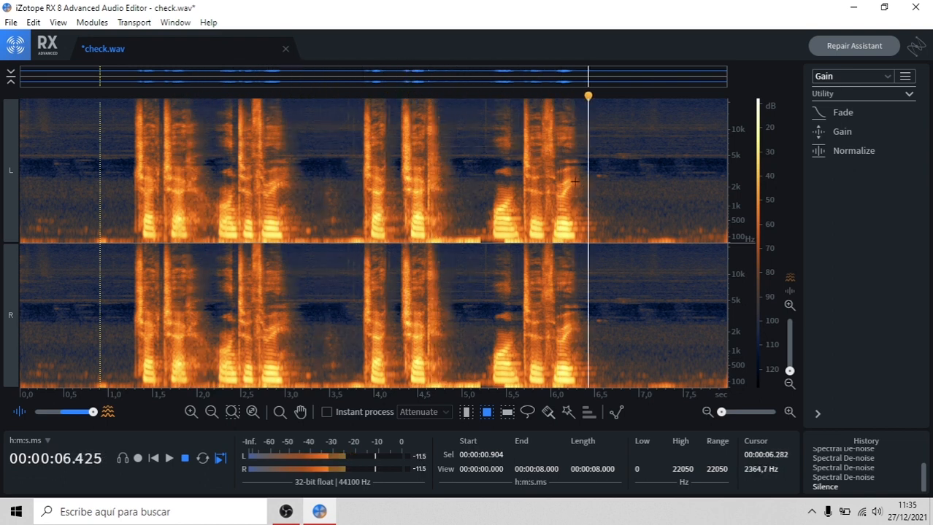
key(space)
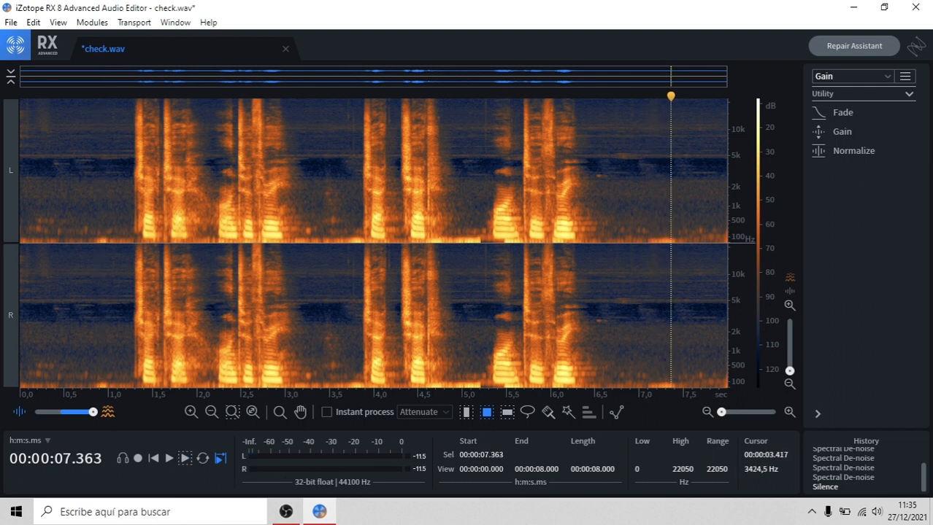
Step: Export the cleaned recording to the desktop as a 16-bit WAV file named "check izotope clean"
click(12, 22)
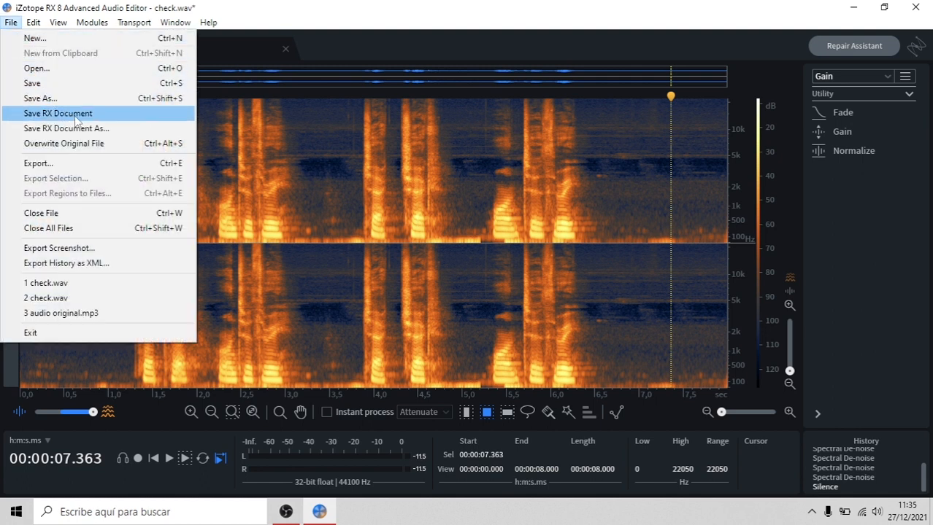
click(73, 163)
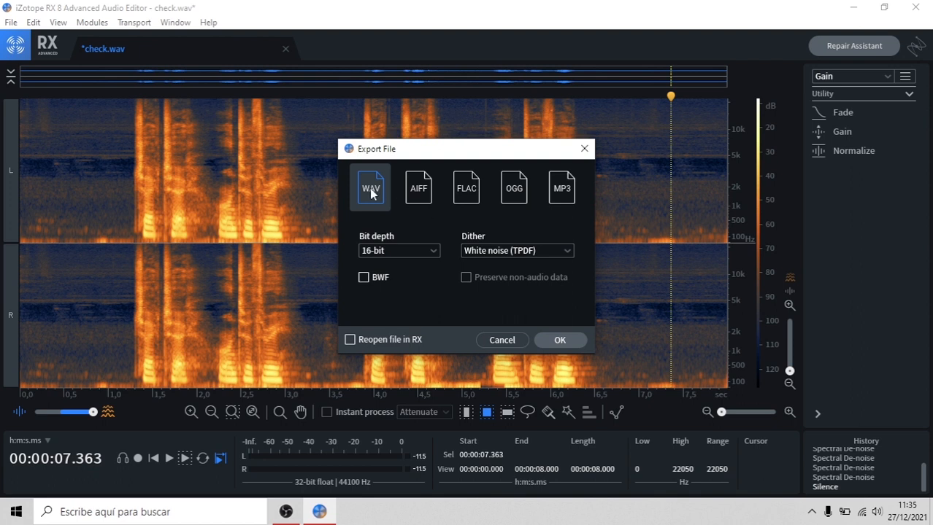
click(559, 341)
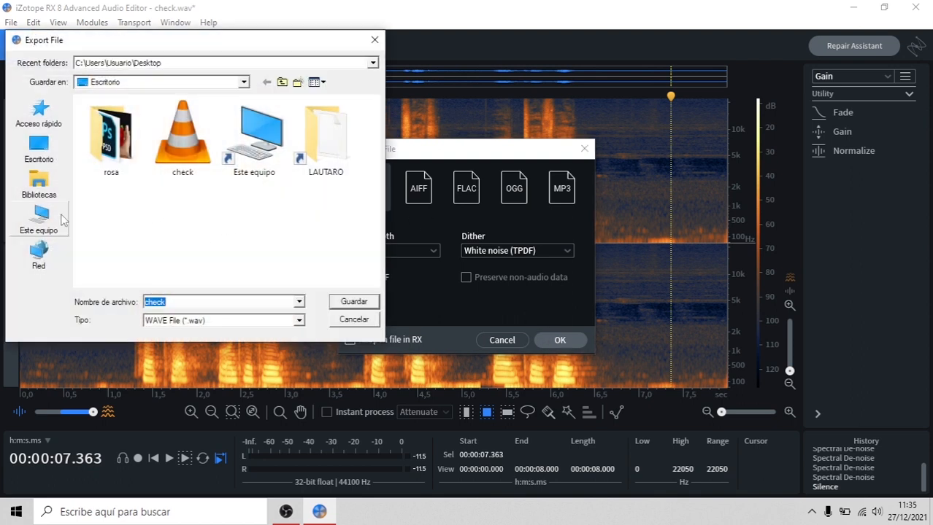
click(42, 151)
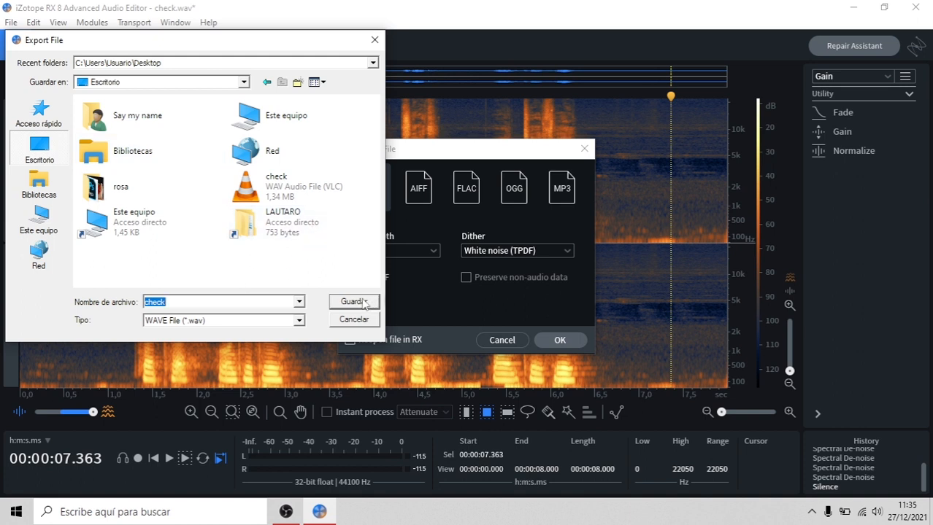
click(178, 303)
text(izotope clean)
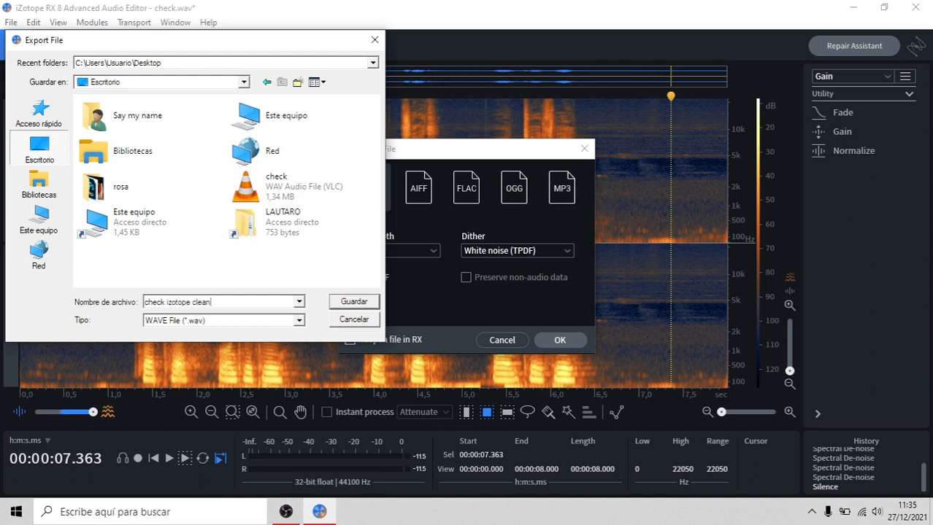
key(Return)
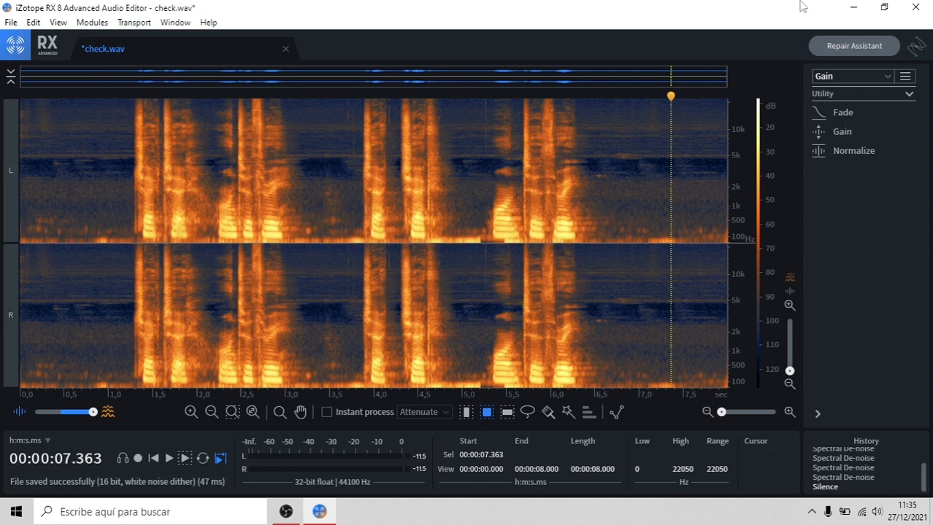
Step: Minimize the editor and place the exported "check izotope clean" file beside the original check file on the desktop
click(849, 9)
drag(76, 29, 435, 162)
drag(391, 125, 562, 220)
click(541, 149)
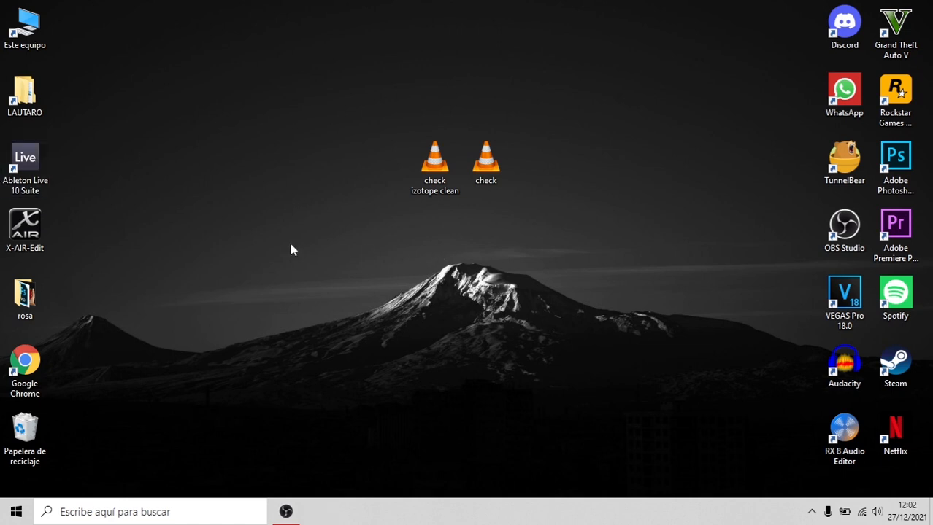
Step: Open Ableton Live 10 Suite and place the "check izotope clean" file from the desktop at the start of the audio track
double_click(26, 167)
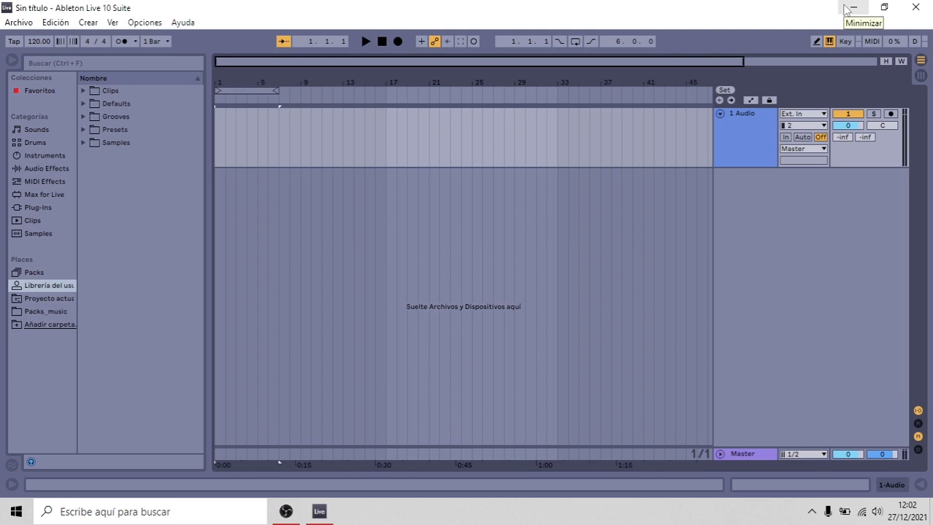
click(852, 9)
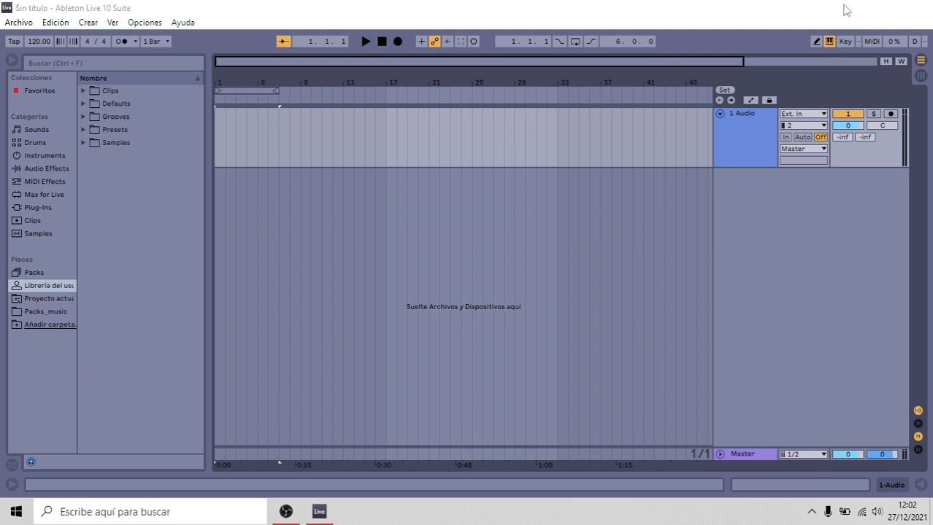
drag(437, 161, 219, 125)
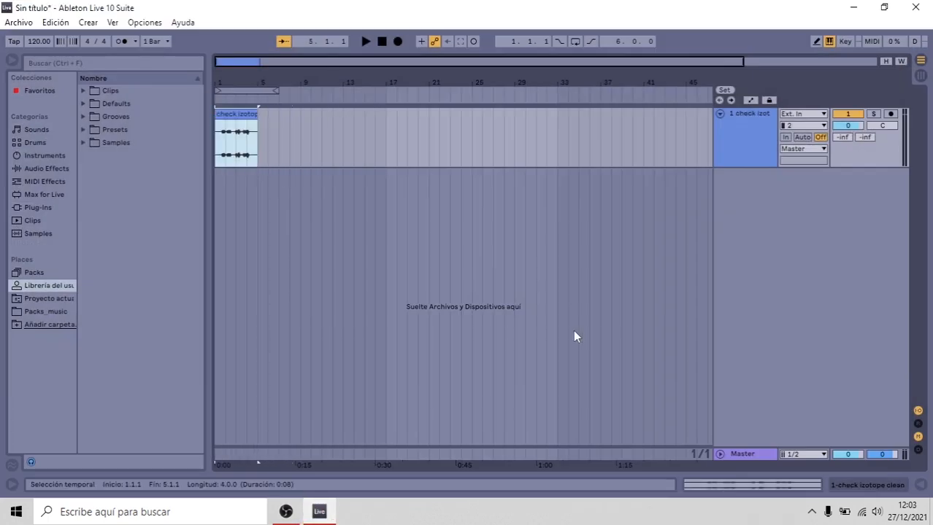
Step: Audition the "check izotope clean" clip, raise its gain to 9.50 dB, and hide the clip's detail view
click(766, 483)
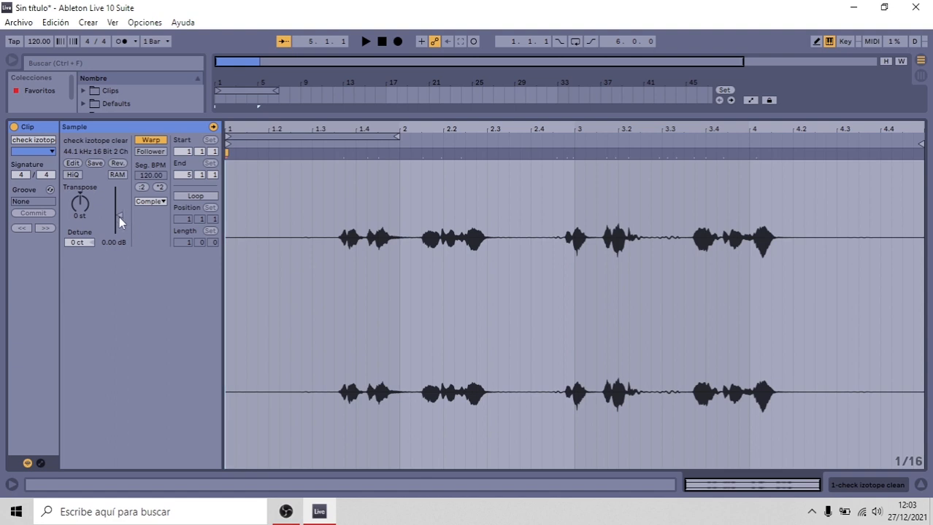
key(space)
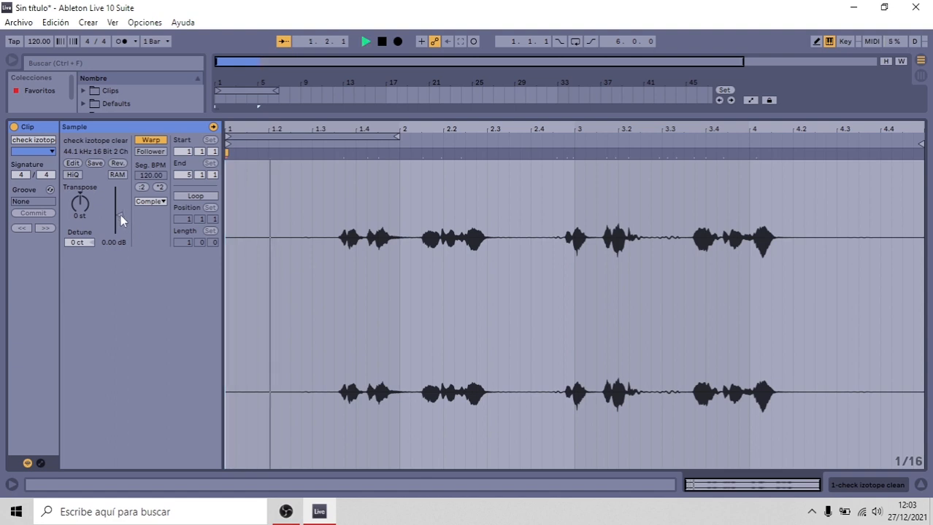
key(space)
drag(118, 216, 118, 211)
drag(119, 209, 119, 204)
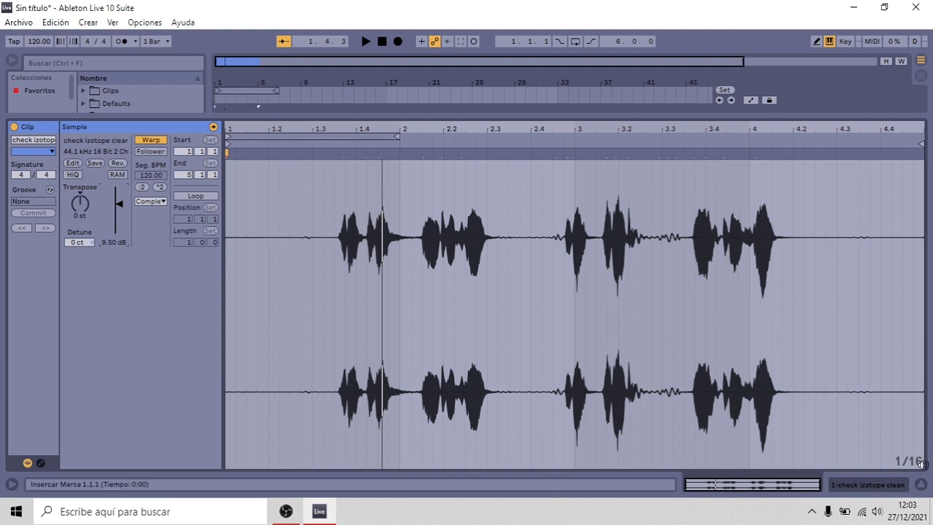
key(ctrl+alt+l)
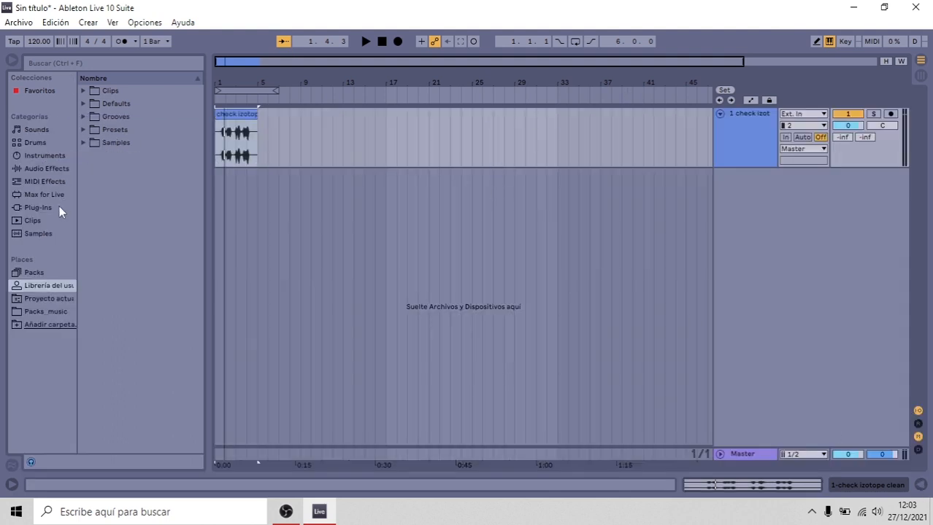
Step: Load the user library's "clean yt mic.adg" Audio Effect Rack preset onto the "check izotope clean" track
click(84, 129)
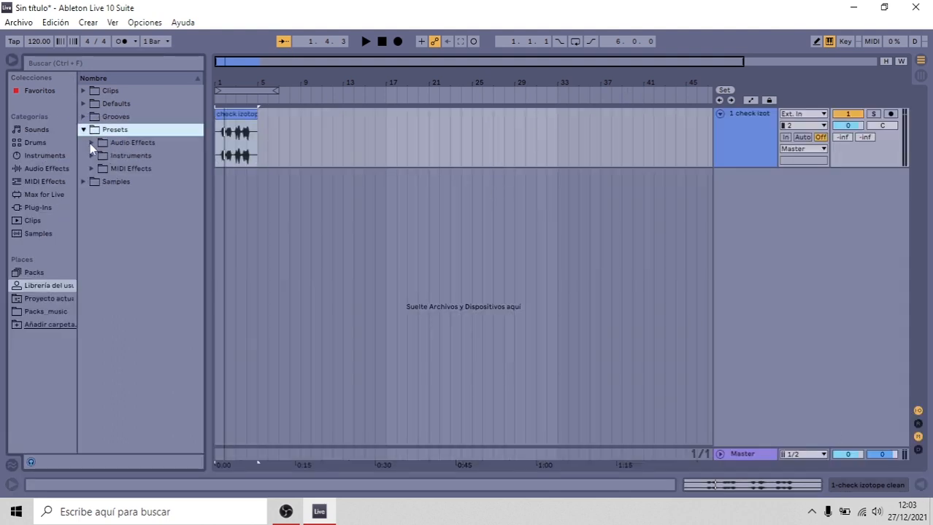
click(91, 143)
click(99, 168)
drag(151, 182, 744, 131)
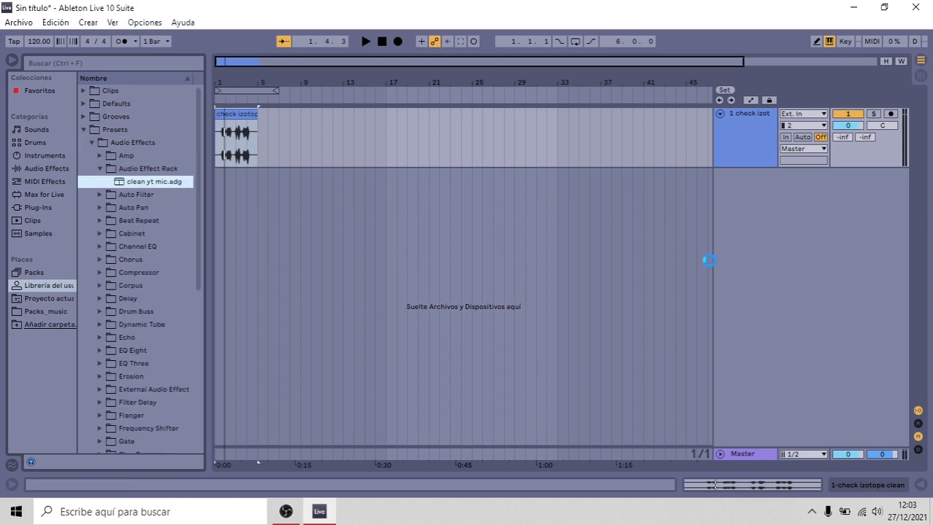
Step: Examine the devices in the clean yt mic rack: Compressor, gate, EQ Eight and Multiband Dynamics
click(117, 348)
click(409, 363)
click(641, 349)
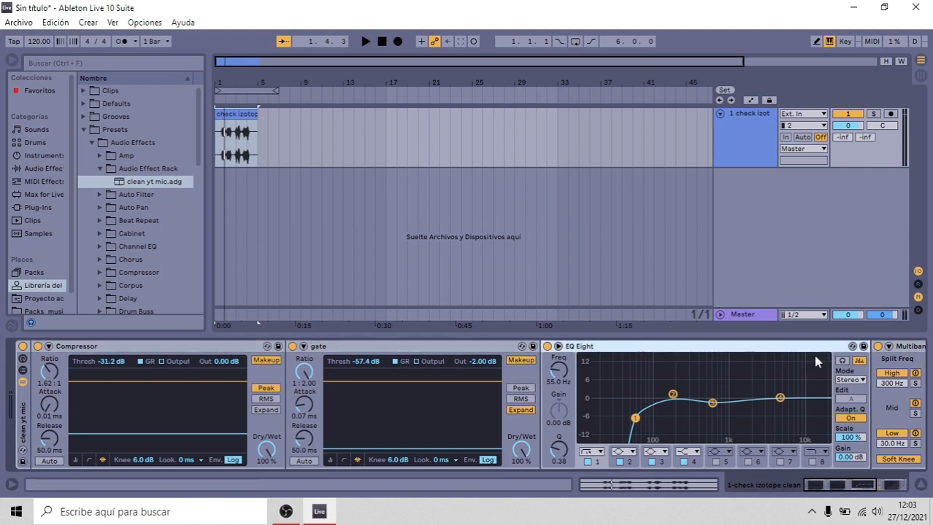
key(Right)
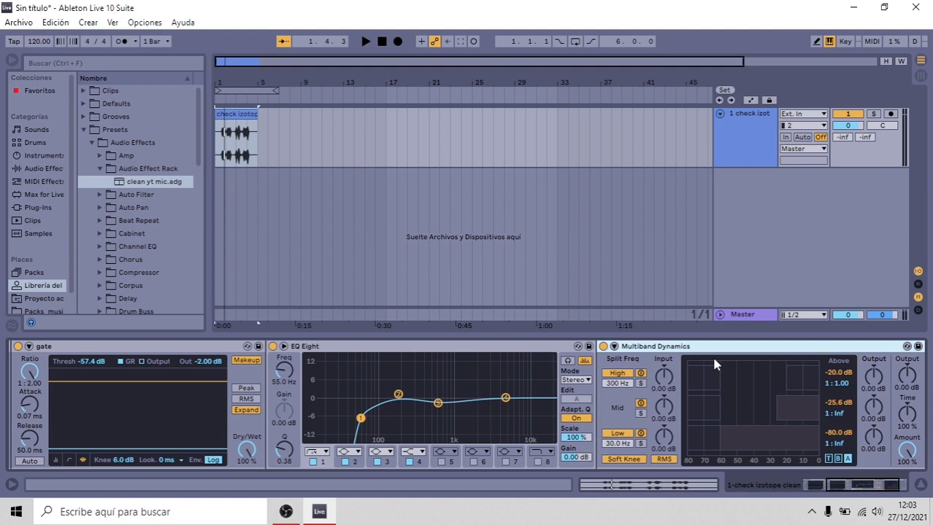
key(Left)
key(Left)
key(Left)
key(Left)
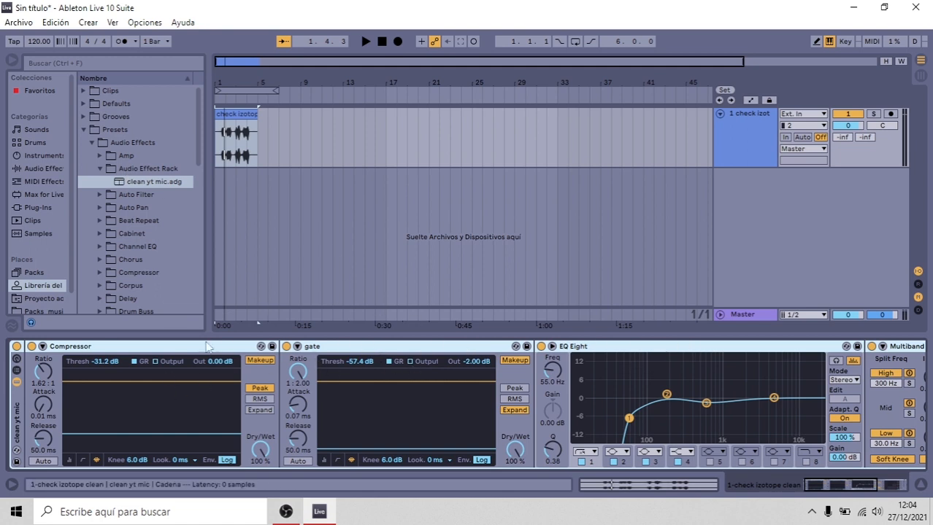
right_click(384, 348)
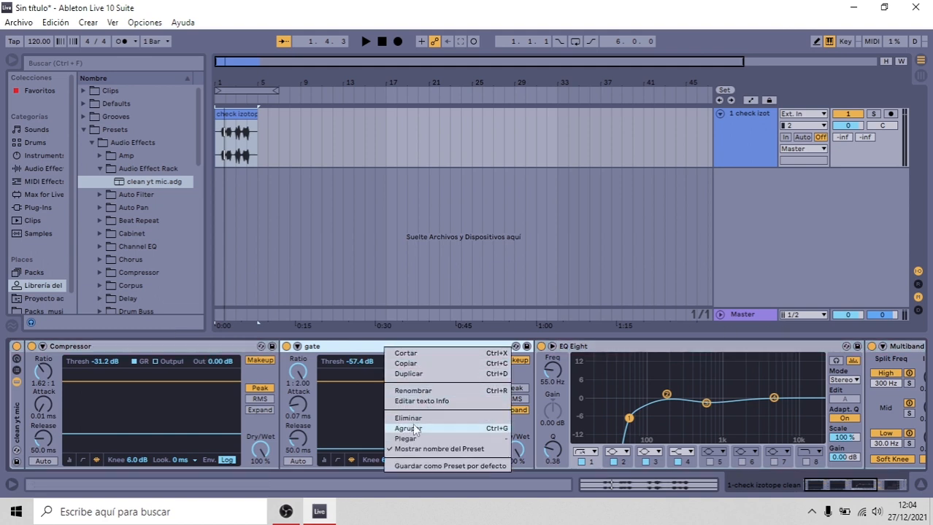
click(348, 351)
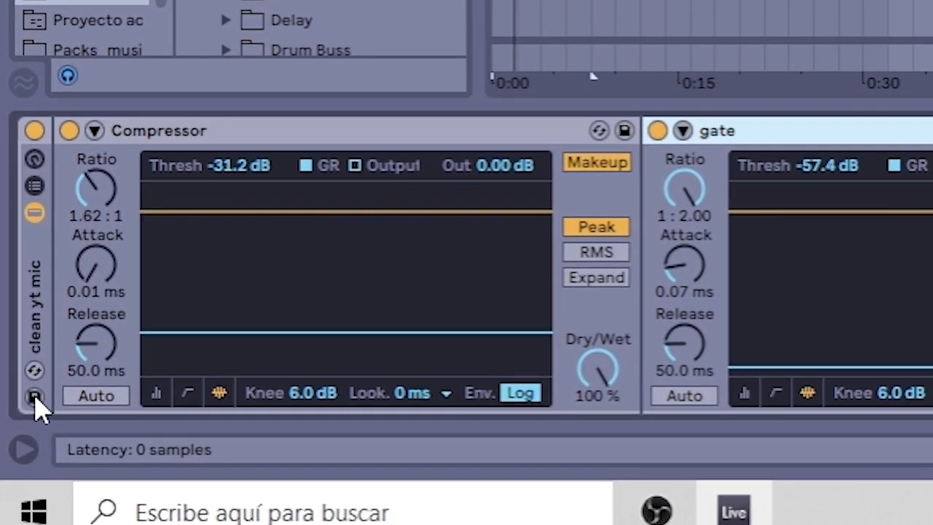
click(35, 398)
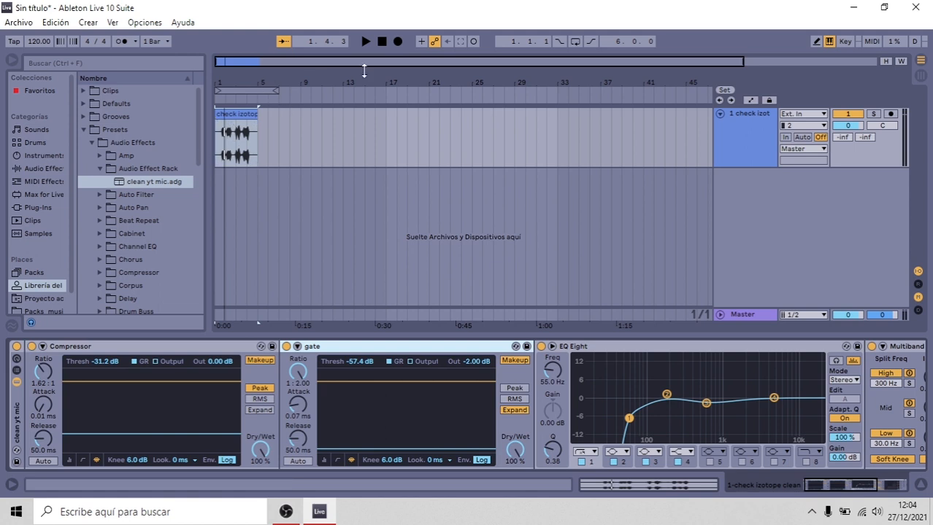
Step: Compare the clip's sound from the start with the whole clean yt mic rack bypassed and with it enabled
click(380, 41)
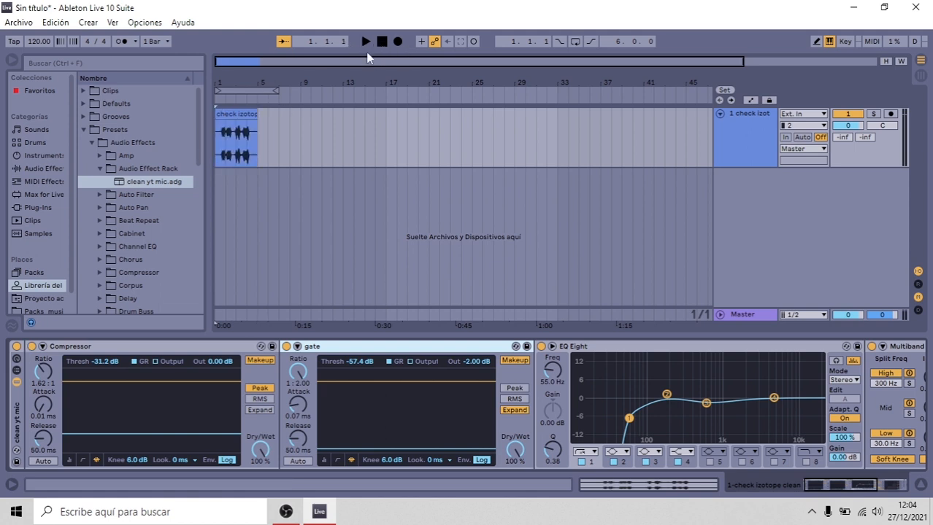
click(17, 346)
key(space)
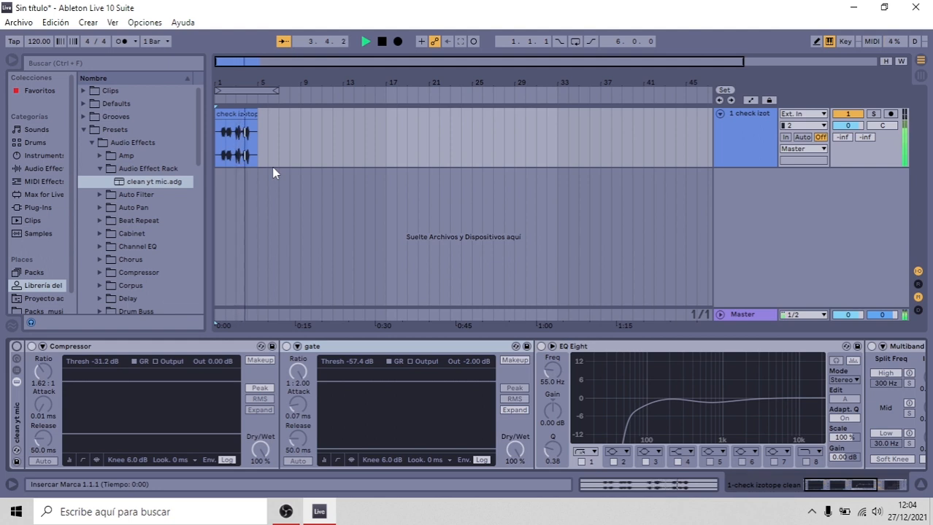
key(space)
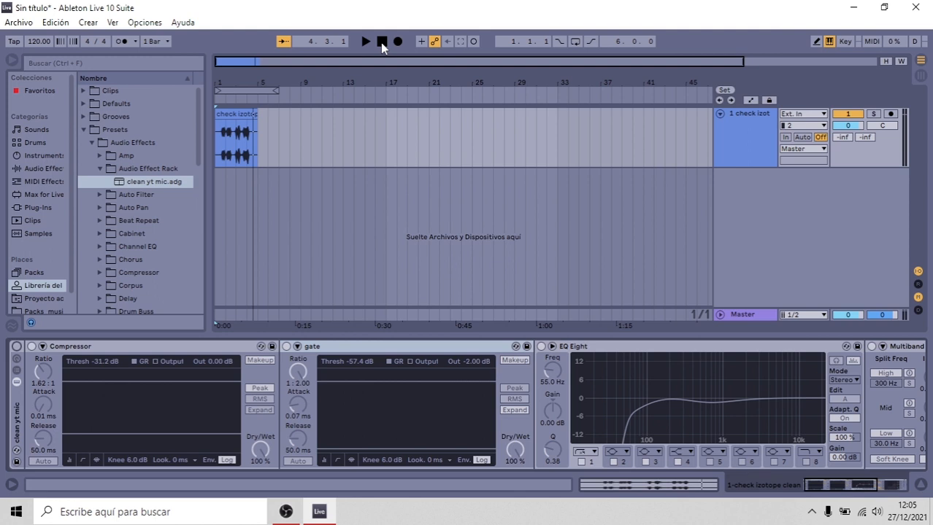
click(17, 348)
click(365, 41)
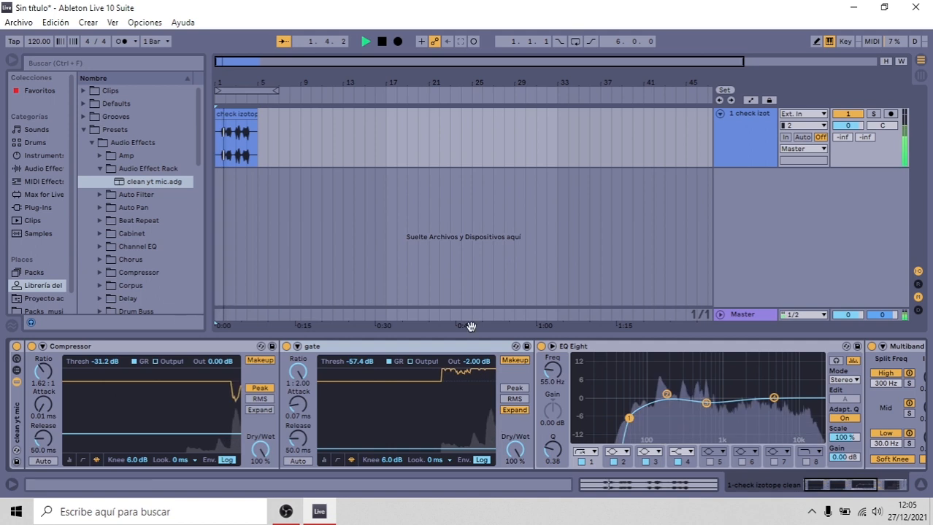
key(space)
Step: Set the gate's output to -4.50 dB and threshold to -54.5 dB, and the Compressor's threshold to -23.5 dB
drag(475, 362, 475, 381)
drag(440, 449, 440, 447)
drag(117, 433, 117, 427)
Step: Audition the clip through the adjusted rack and return the playback position to the start
key(space)
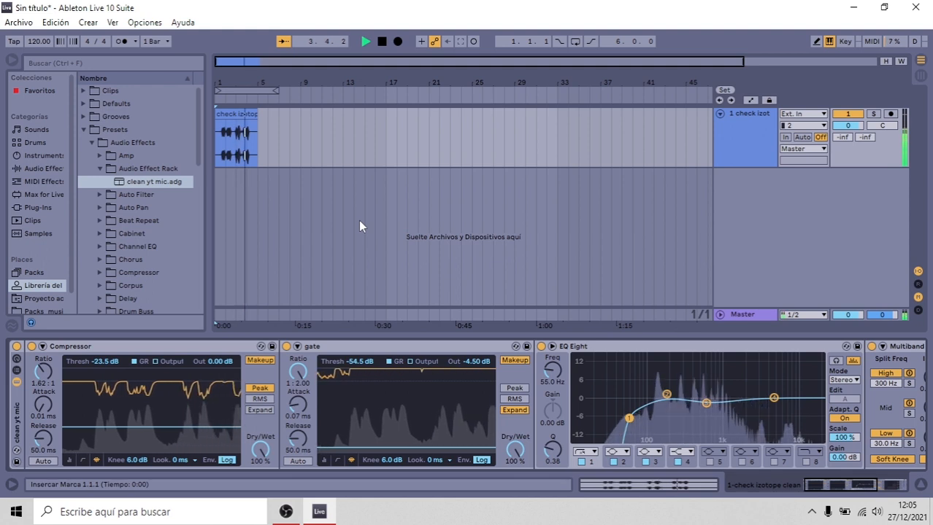
key(space)
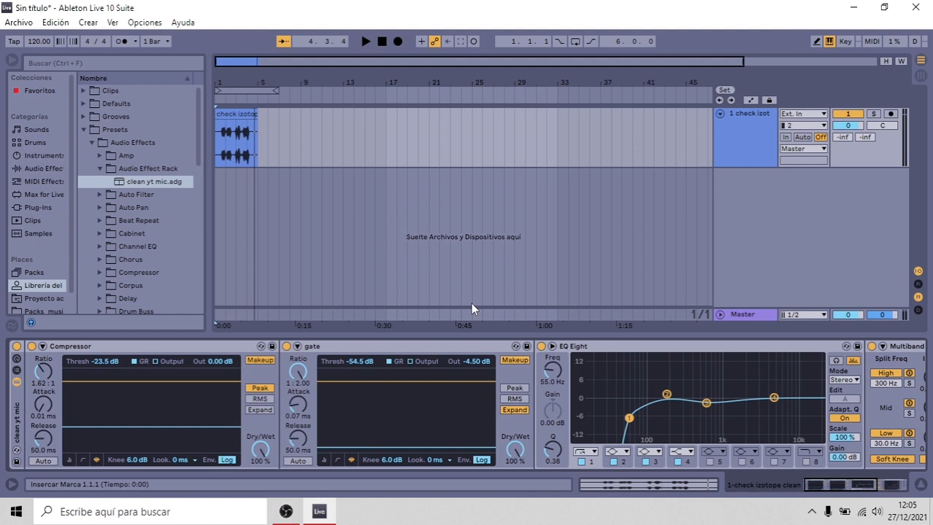
click(381, 40)
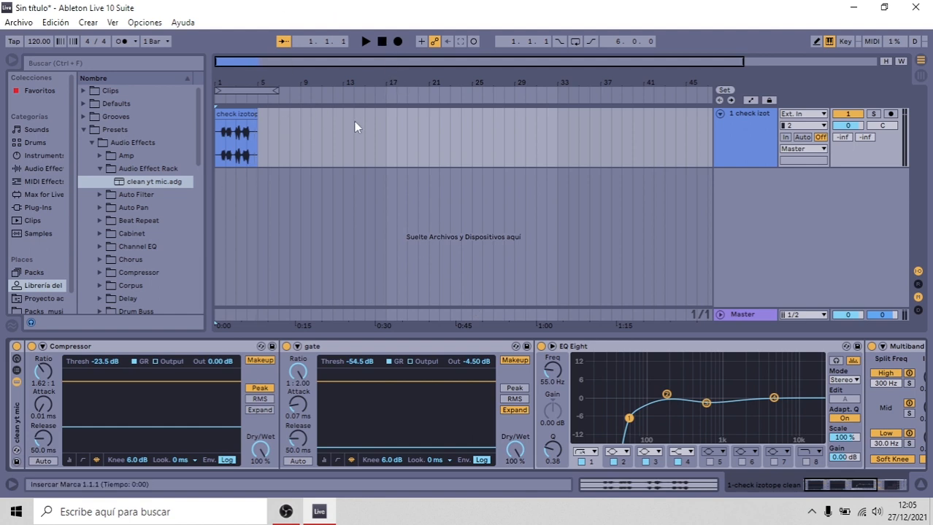